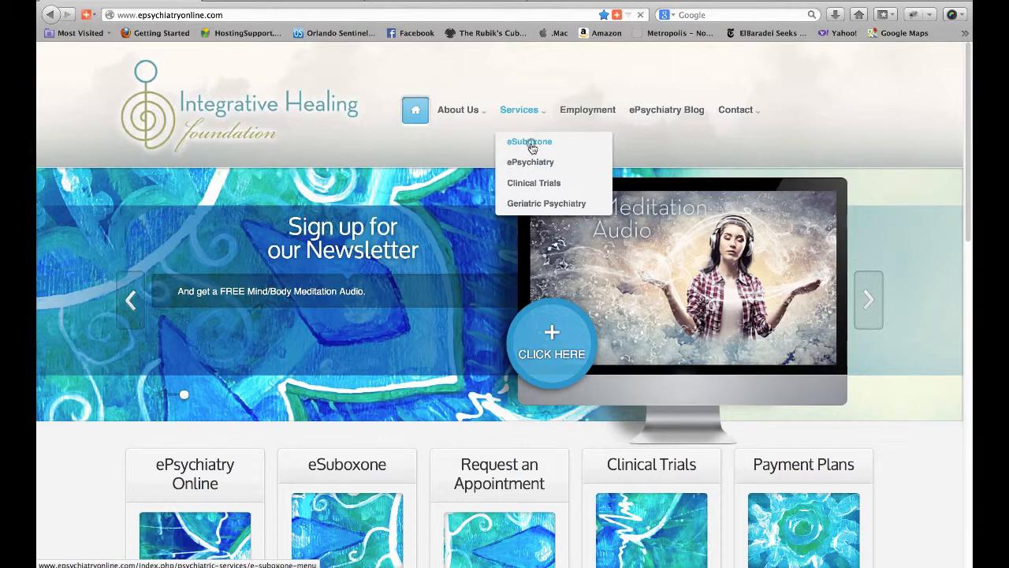
# Open the live site's eSuboxone page for reference and the list of articles in the Joomla administration.
pyautogui.click(532, 146)
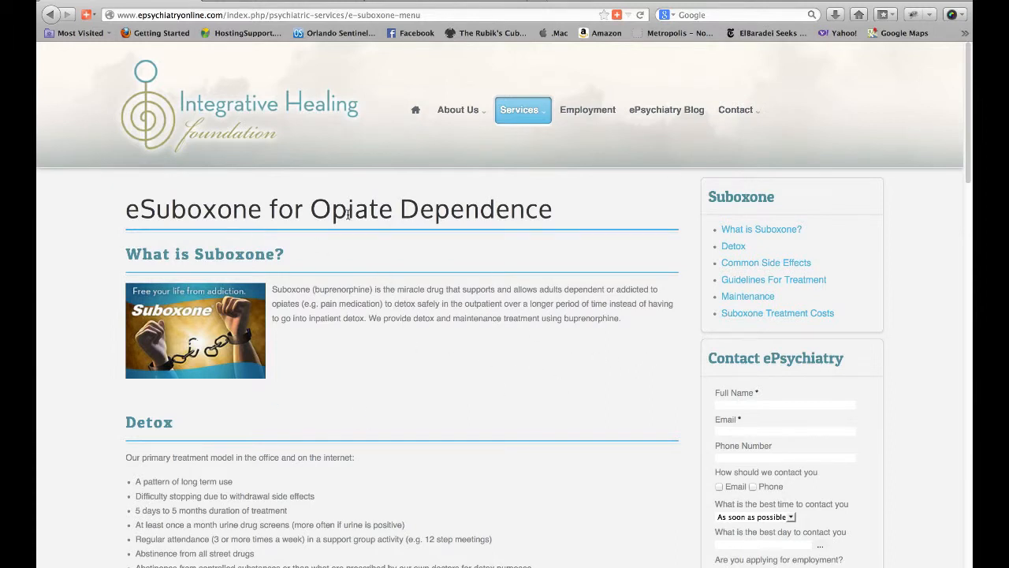
pyautogui.click(305, 2)
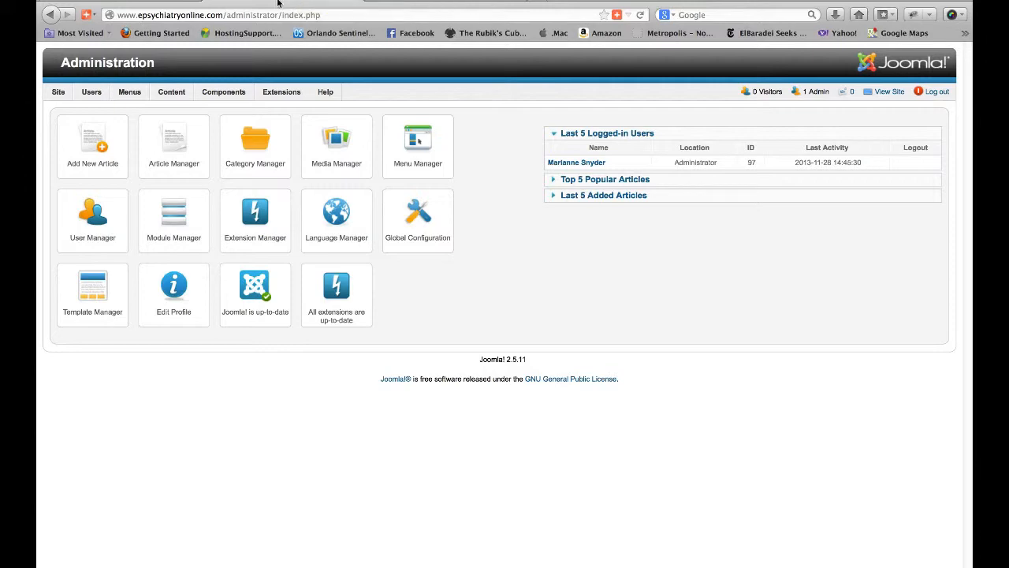
pyautogui.moveTo(172, 93)
pyautogui.click(169, 111)
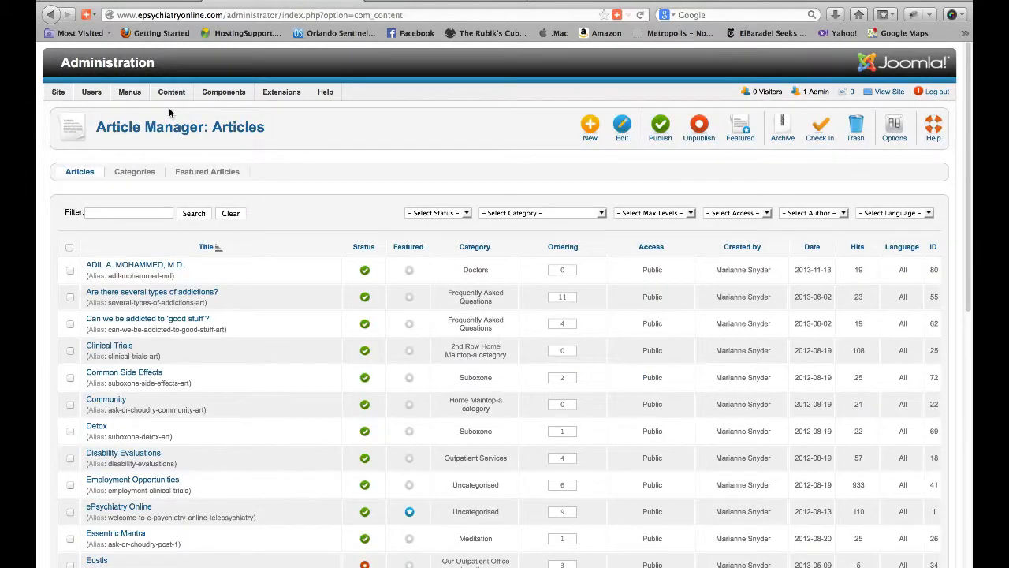
pyautogui.click(164, 2)
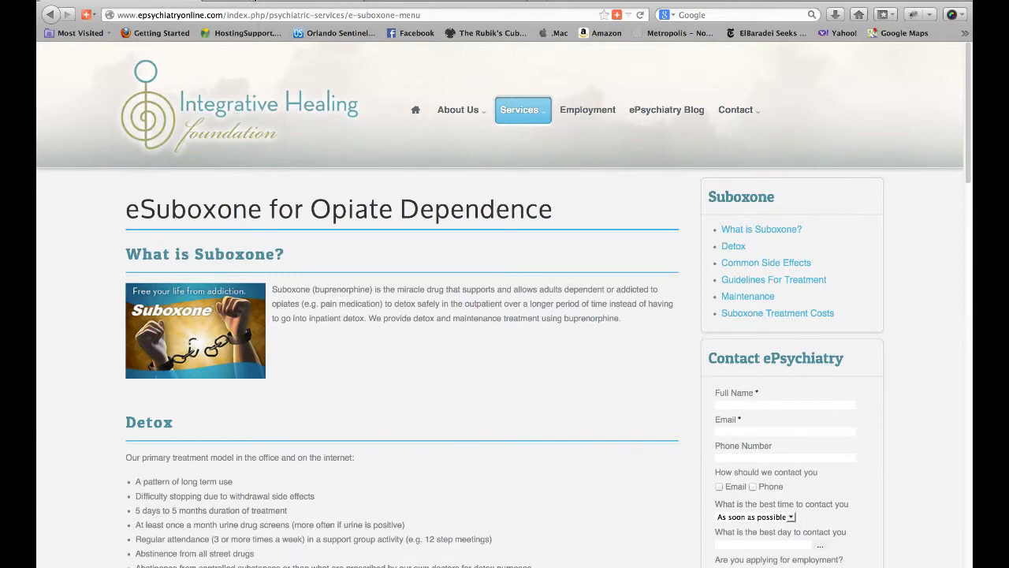
pyautogui.click(253, 3)
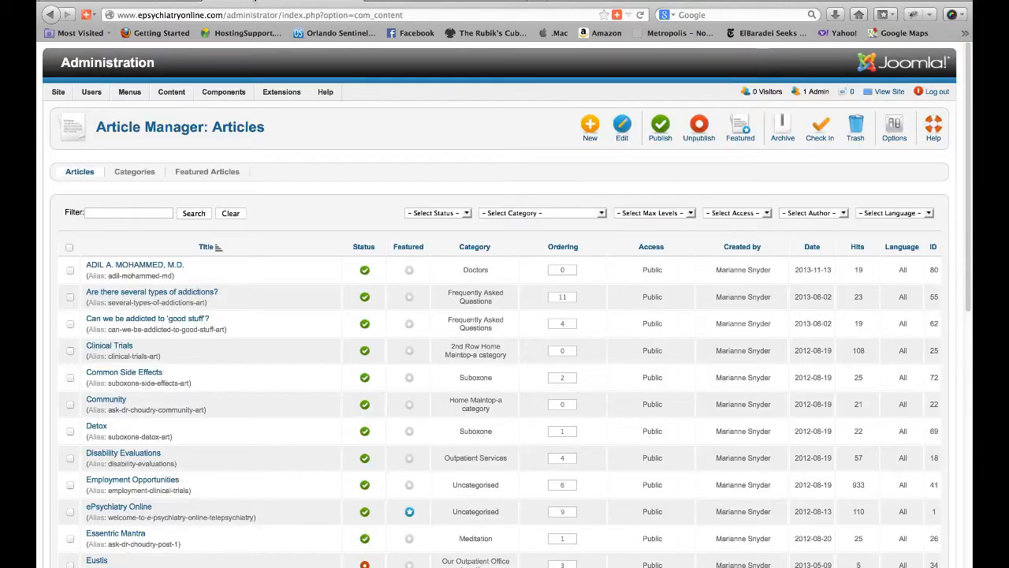
# Sort the articles by category and open the Suboxone article "What is Suboxone?" from the third page of the list.
pyautogui.click(474, 247)
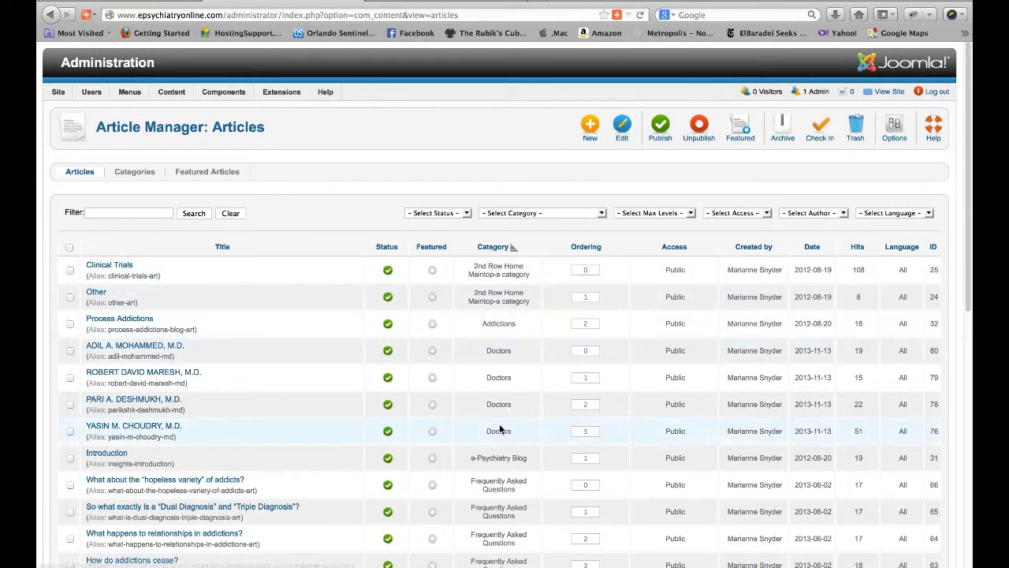
pyautogui.moveTo(971, 211); pyautogui.dragTo(975, 372)
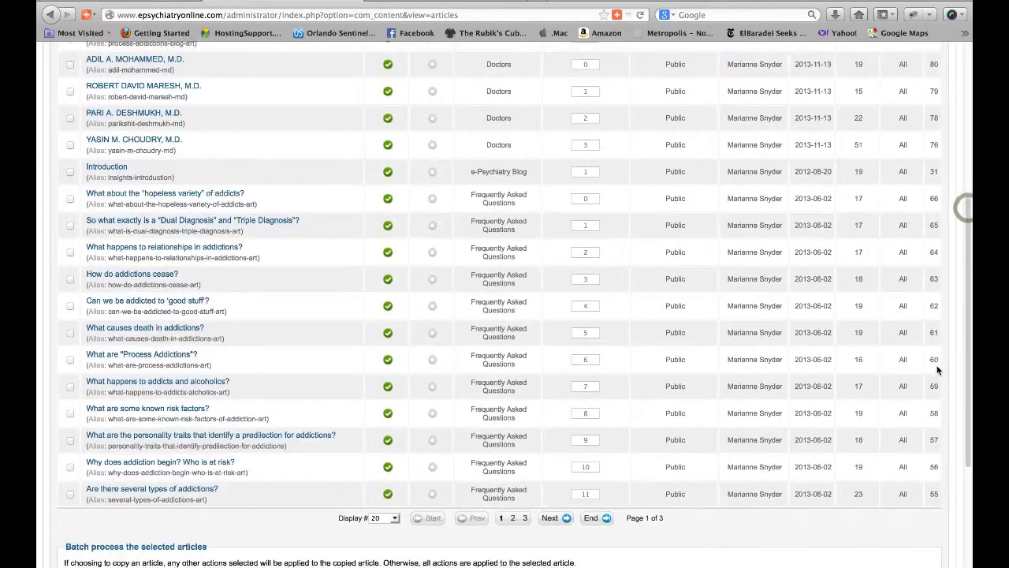
pyautogui.click(514, 456)
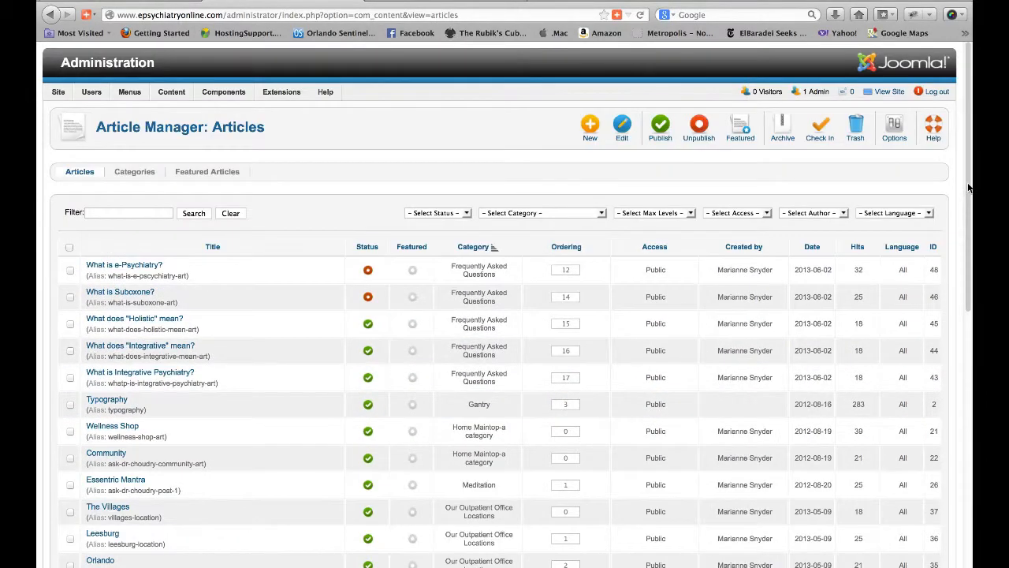
pyautogui.moveTo(966, 184); pyautogui.dragTo(959, 282)
pyautogui.scroll(-5, 959, 282)
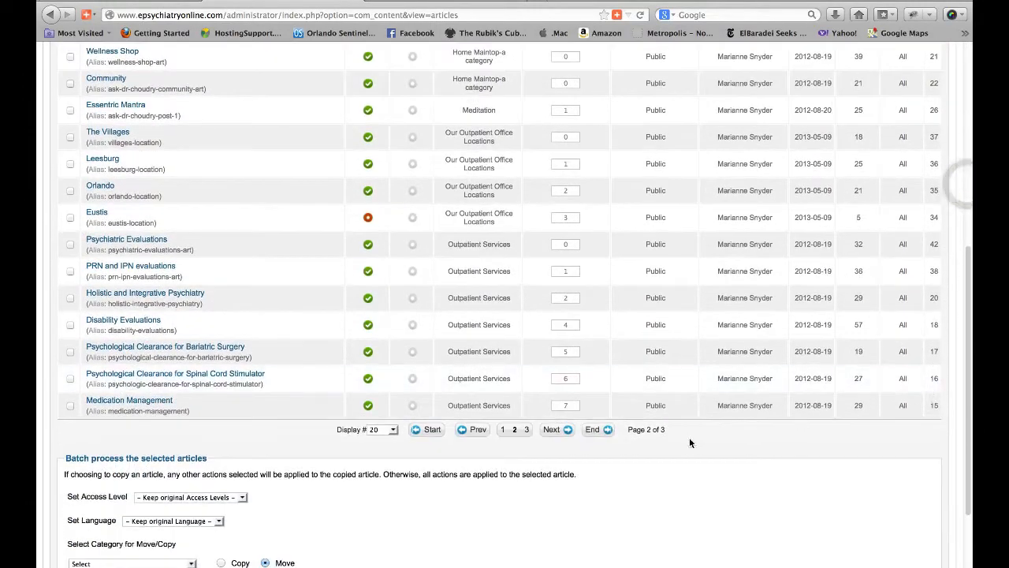
pyautogui.click(526, 429)
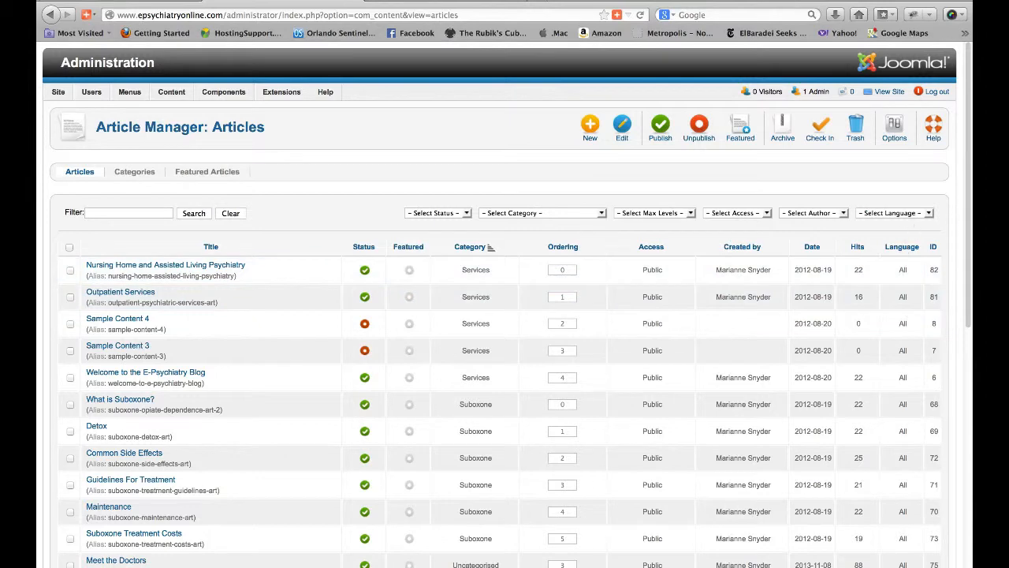
pyautogui.scroll(-5, 969, 218)
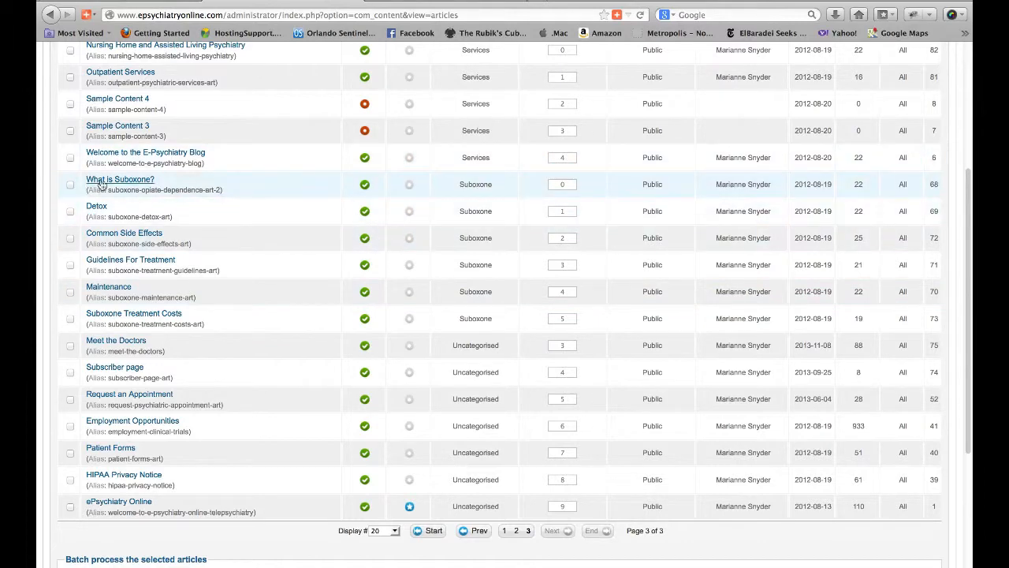
pyautogui.scroll(2, 963, 176)
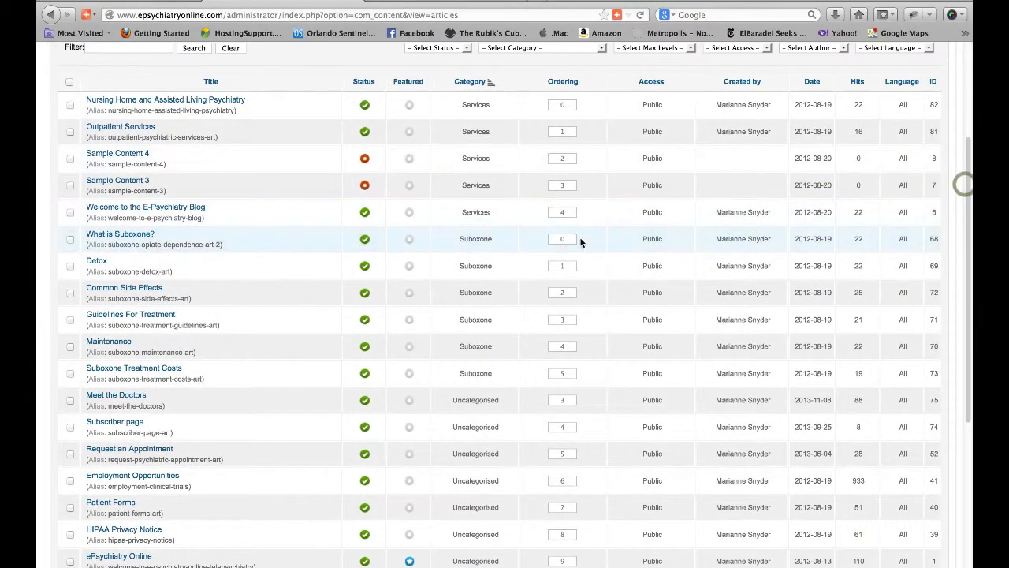
pyautogui.click(120, 239)
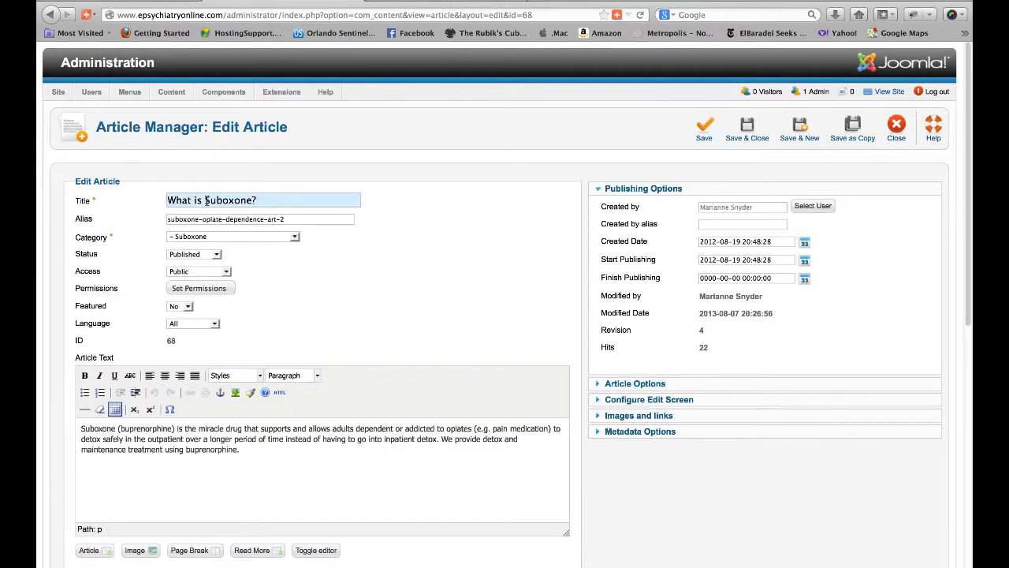
# Change the article's title to "What is eSuboxone?" and its alias to "esuboxone-opiate-dependence-art-2".
pyautogui.click(205, 200)
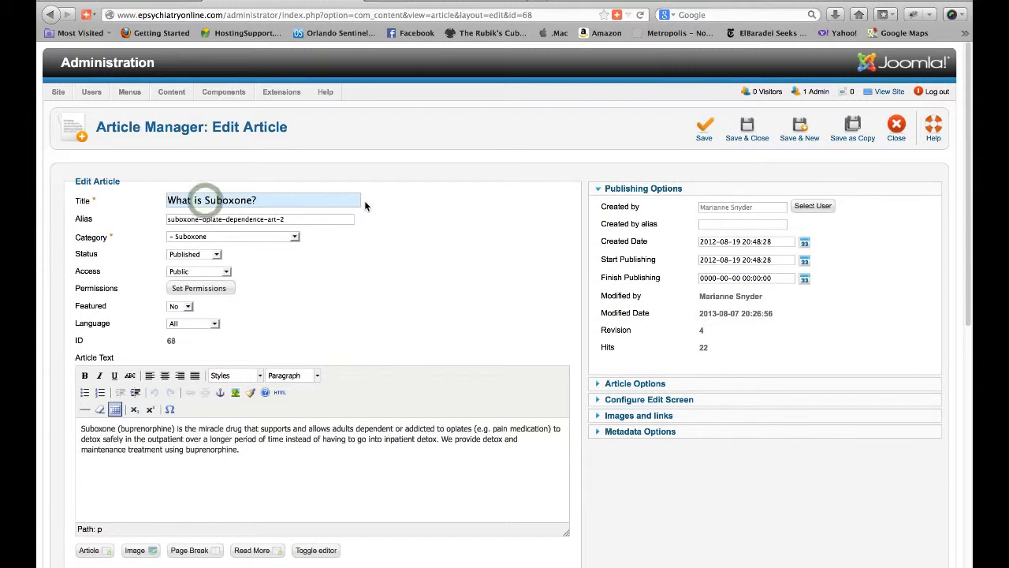
pyautogui.write('e')
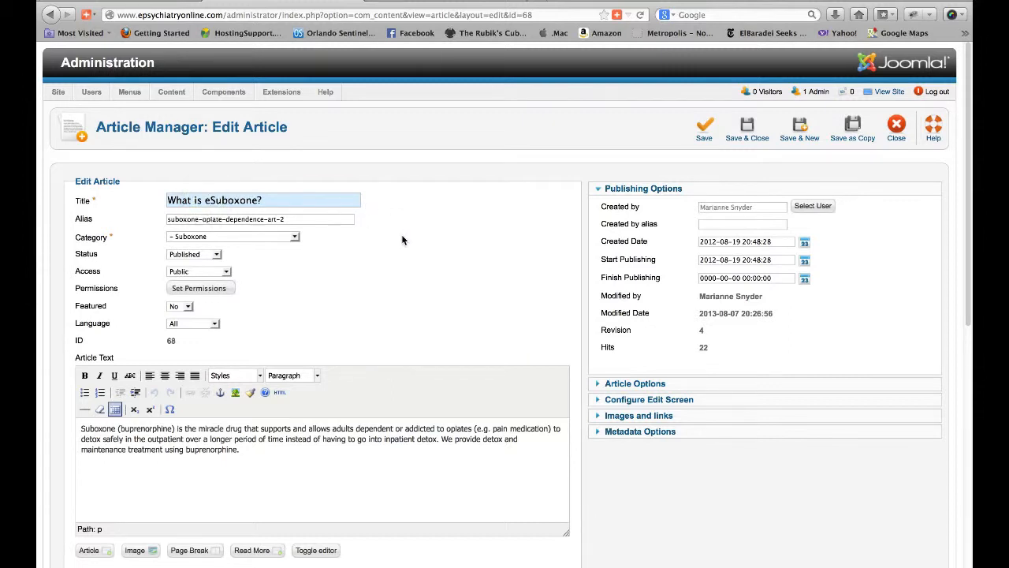
pyautogui.click(168, 221)
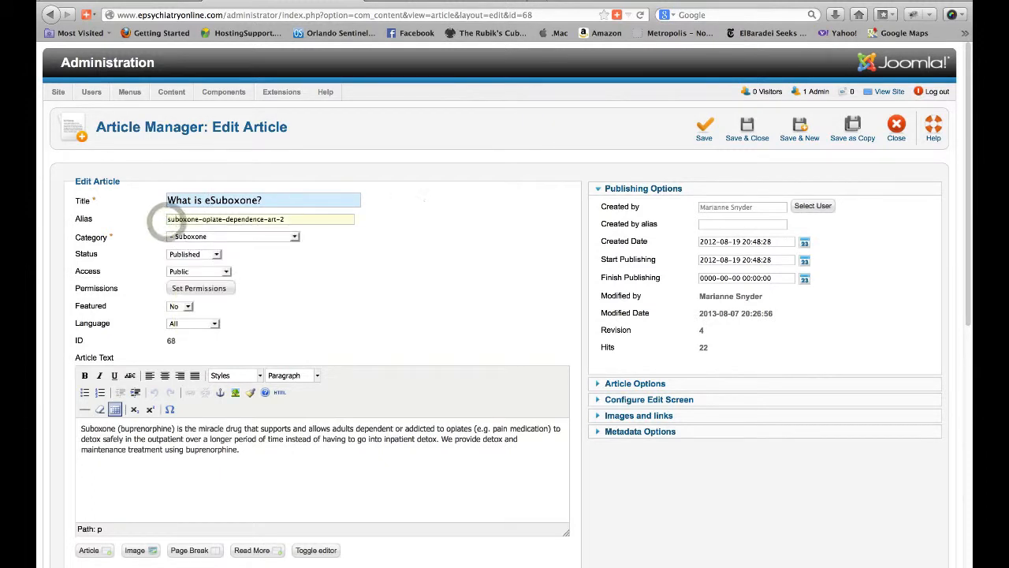
pyautogui.write('e')
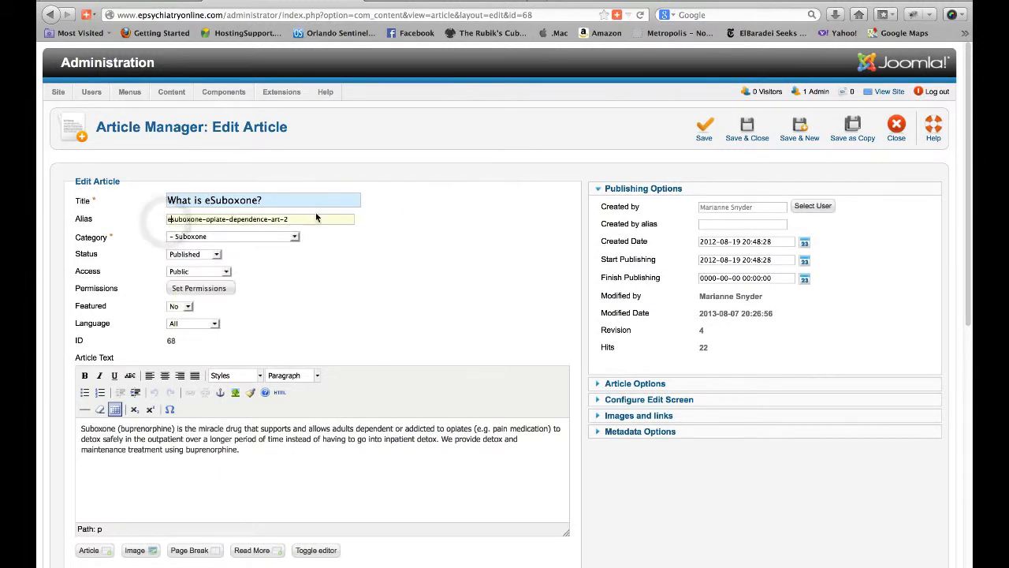
pyautogui.click(384, 254)
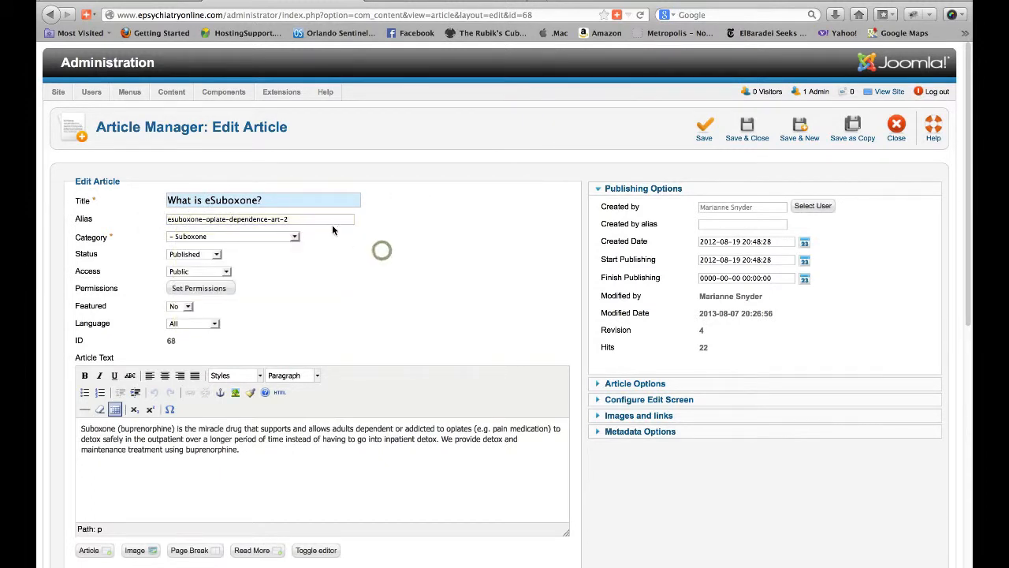
pyautogui.click(431, 288)
# Save the edited article as a copy and close it to return to the article list.
pyautogui.tripleClick(259, 451)
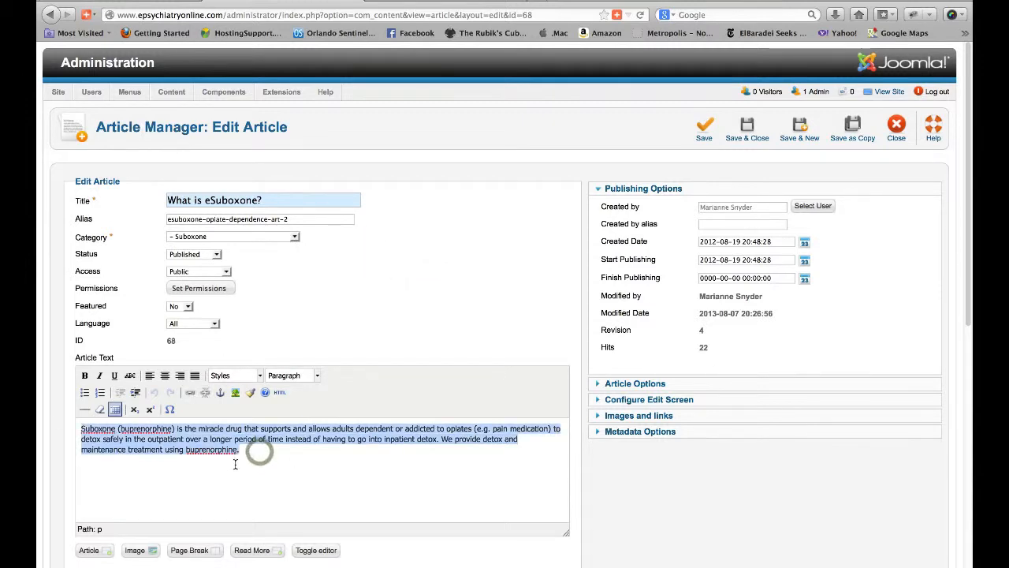
pyautogui.click(235, 464)
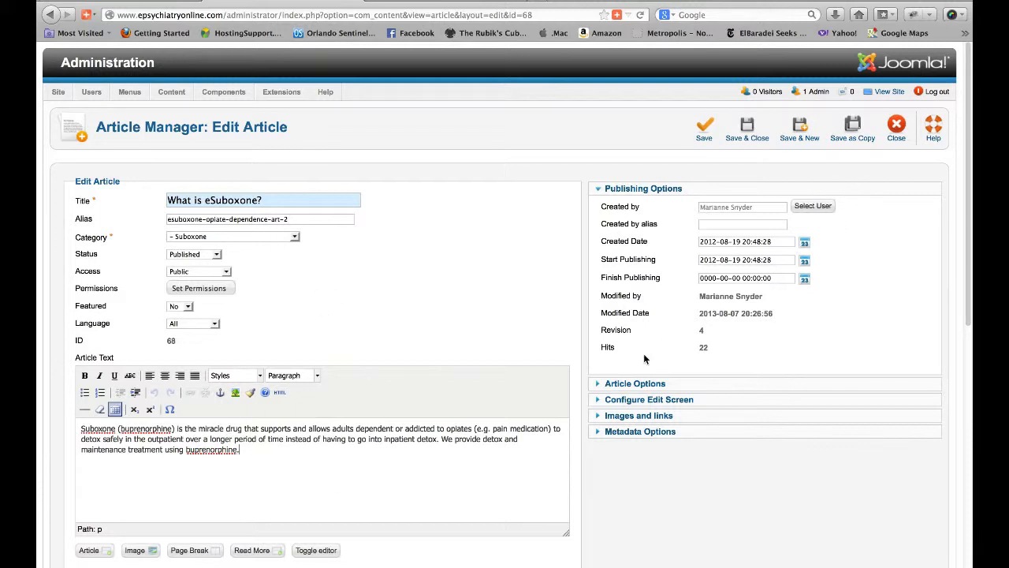
pyautogui.click(857, 136)
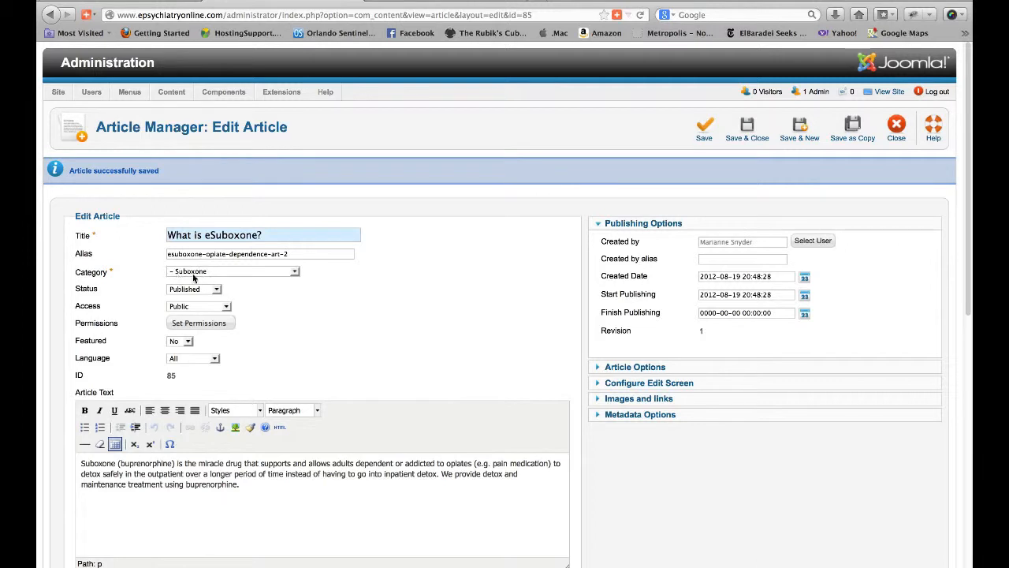
pyautogui.click(897, 131)
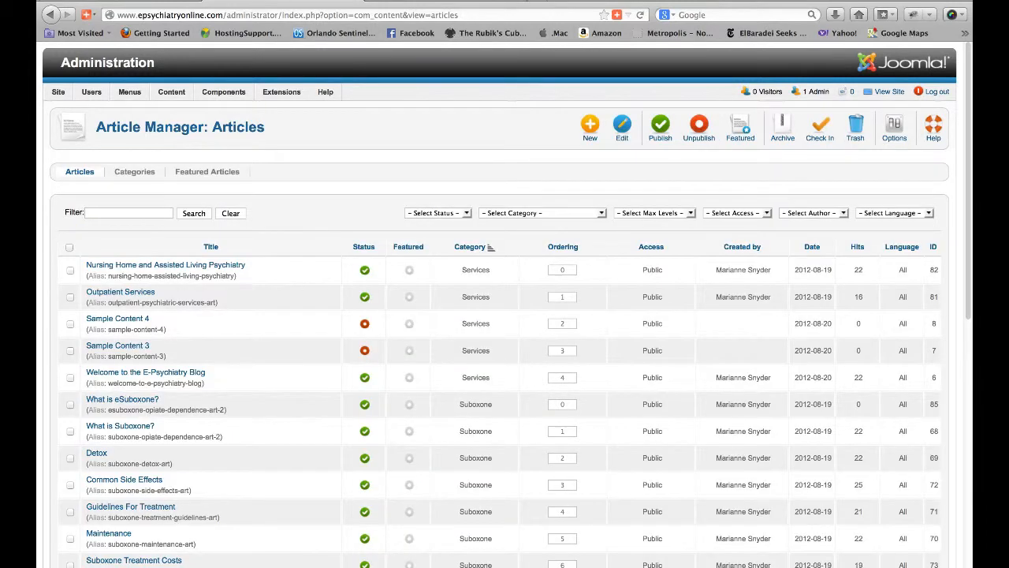
# Sort the articles by ordering and move "What is eSuboxone?" down one place, below "What is Suboxone?".
pyautogui.scroll(-3, 972, 128)
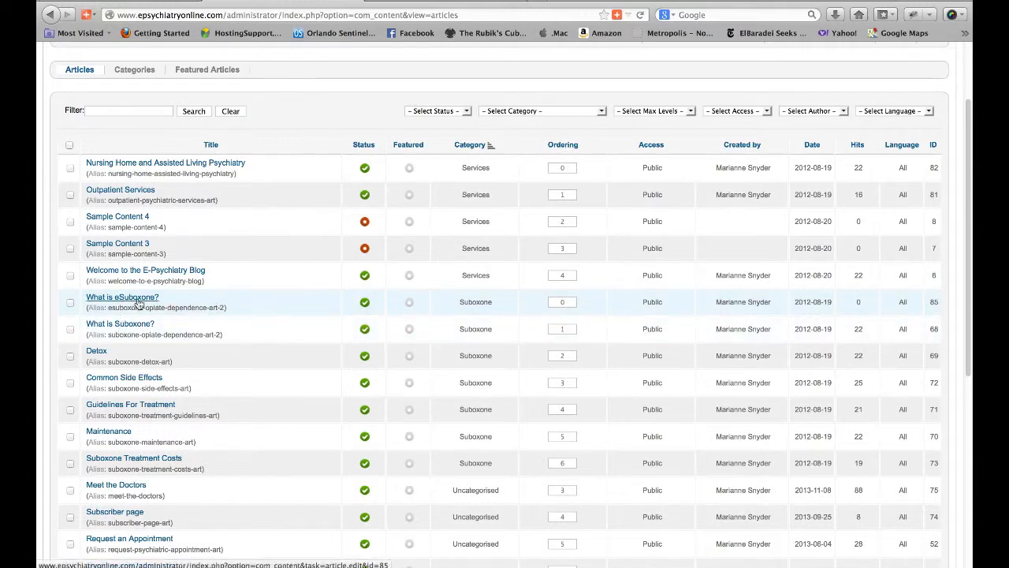
pyautogui.click(564, 146)
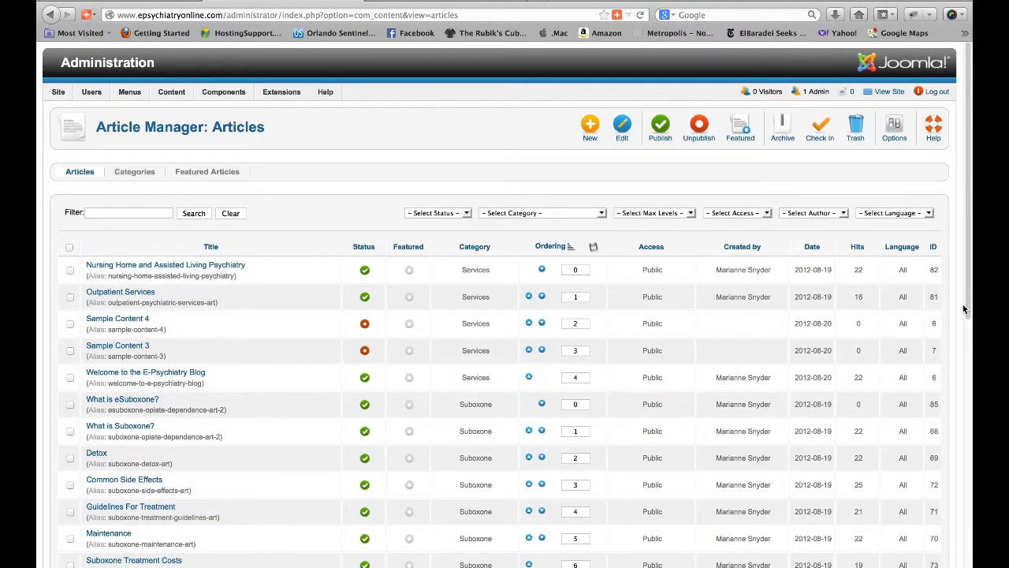
pyautogui.click(542, 406)
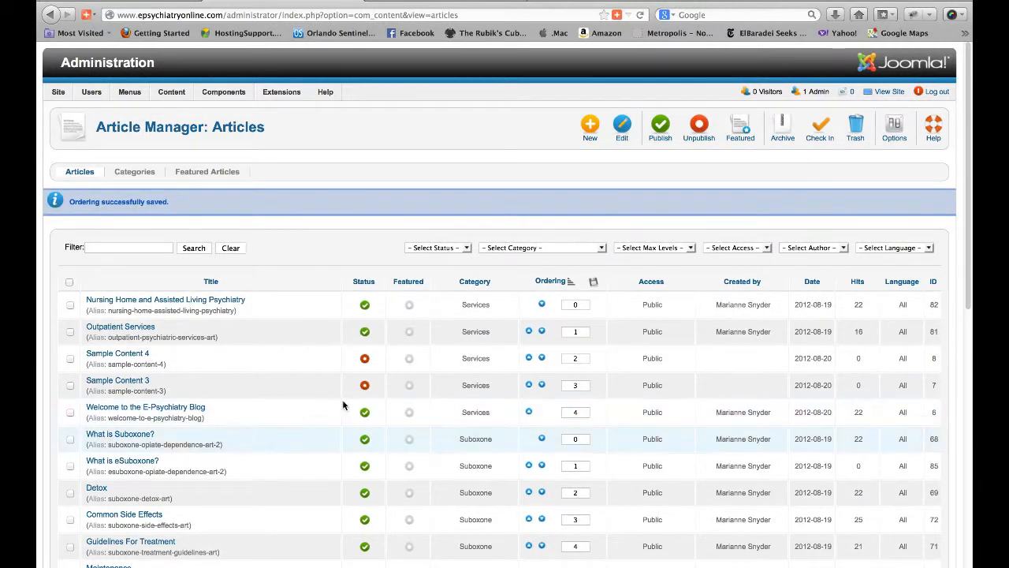
# Reload the live eSuboxone page and examine the duplicated section and the Suboxone link list.
pyautogui.click(88, 3)
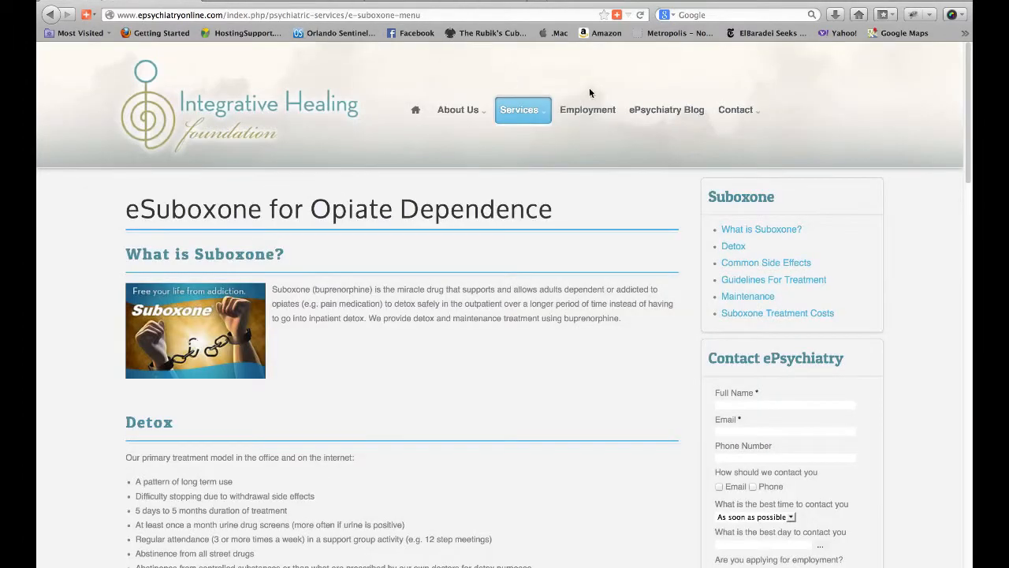
pyautogui.click(640, 16)
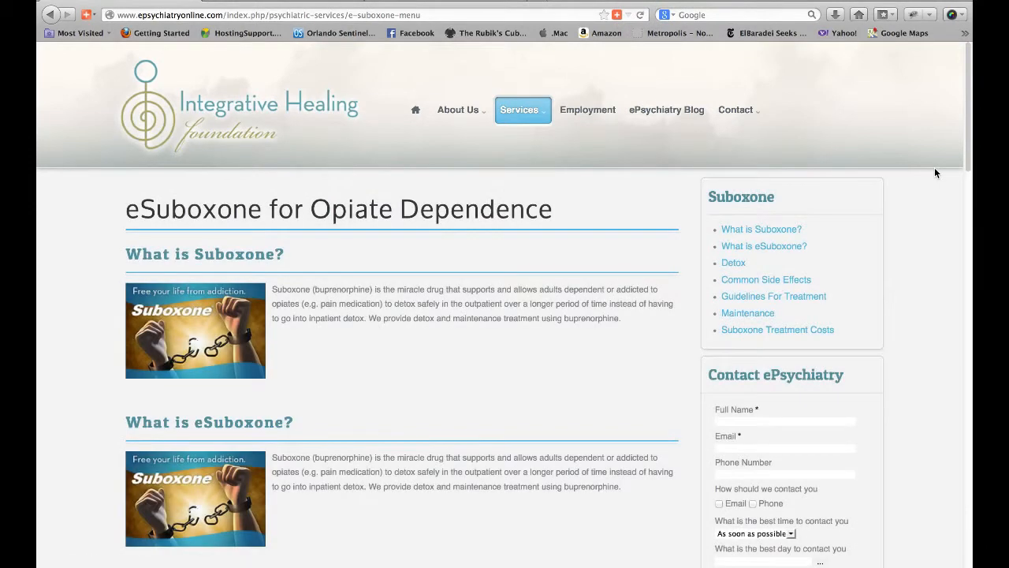
pyautogui.scroll(-4, 970, 164)
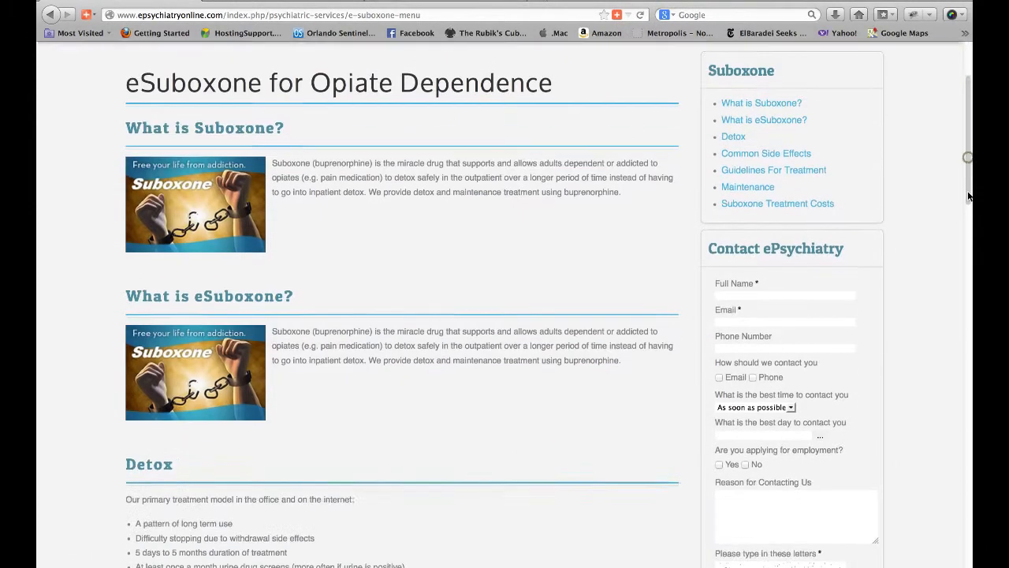
pyautogui.scroll(2, 959, 158)
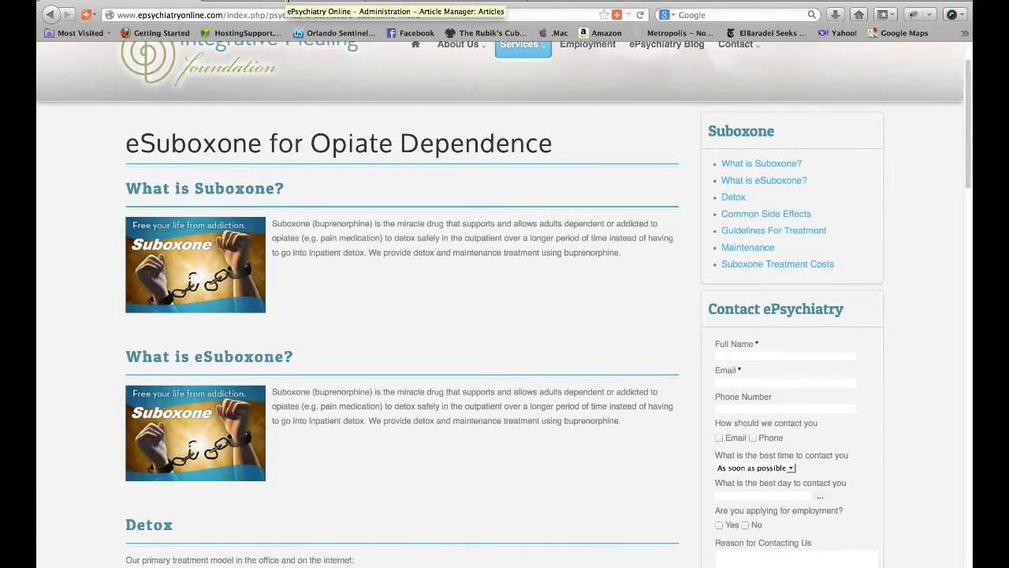
# Return to the administration, open the "What is eSuboxone?" article and show its images and links settings.
pyautogui.click(287, 6)
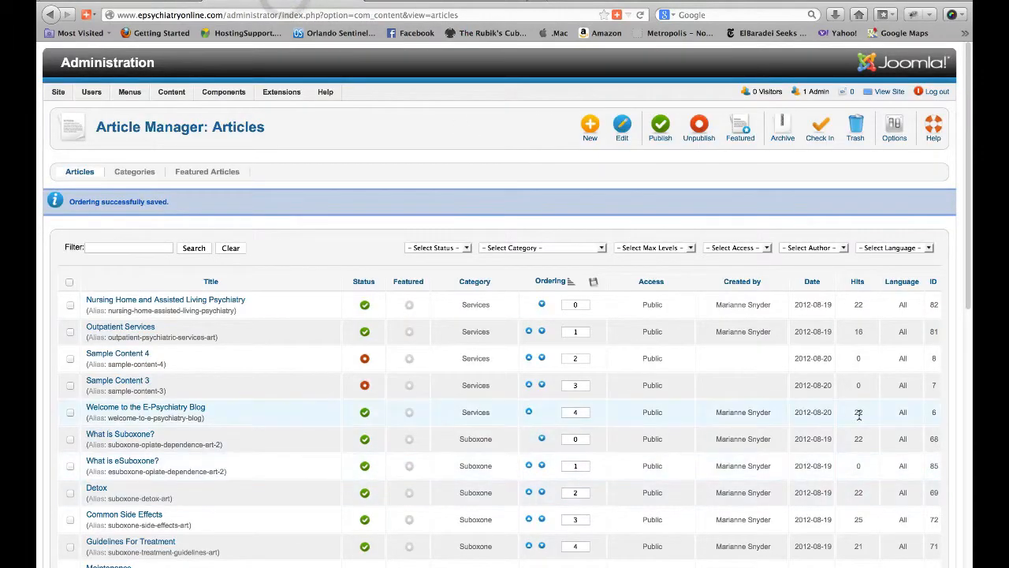
pyautogui.click(124, 463)
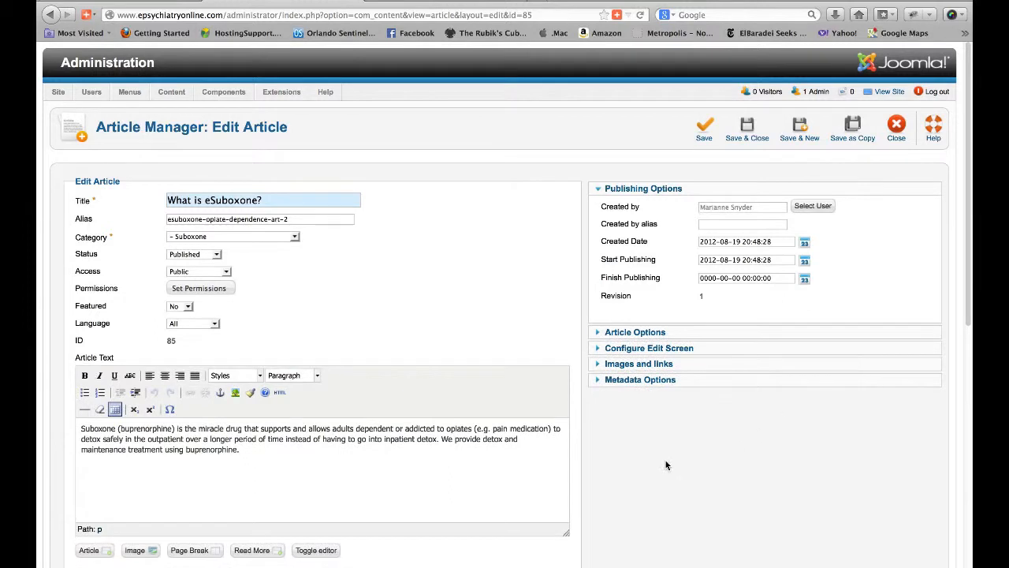
pyautogui.click(601, 365)
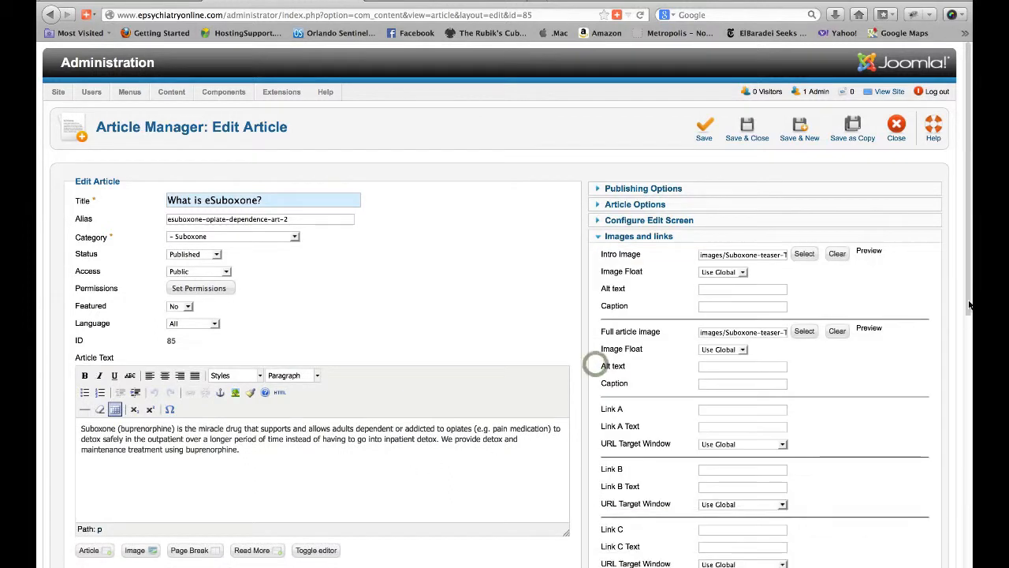
# Set the article's intro image to Depositphotos_3462697_free-sm.jpg from the image library.
pyautogui.click(744, 253)
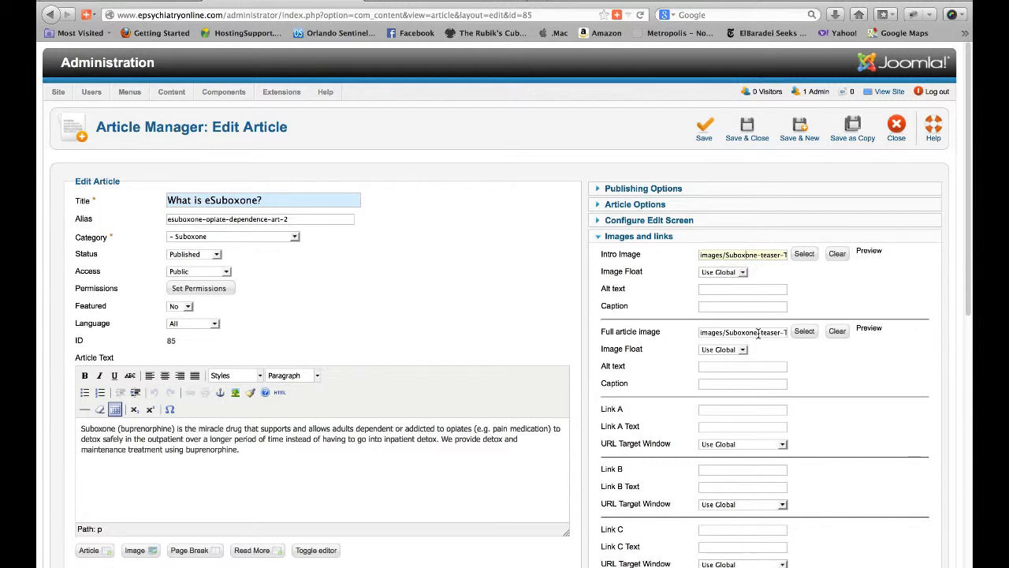
pyautogui.click(755, 254)
pyautogui.click(804, 254)
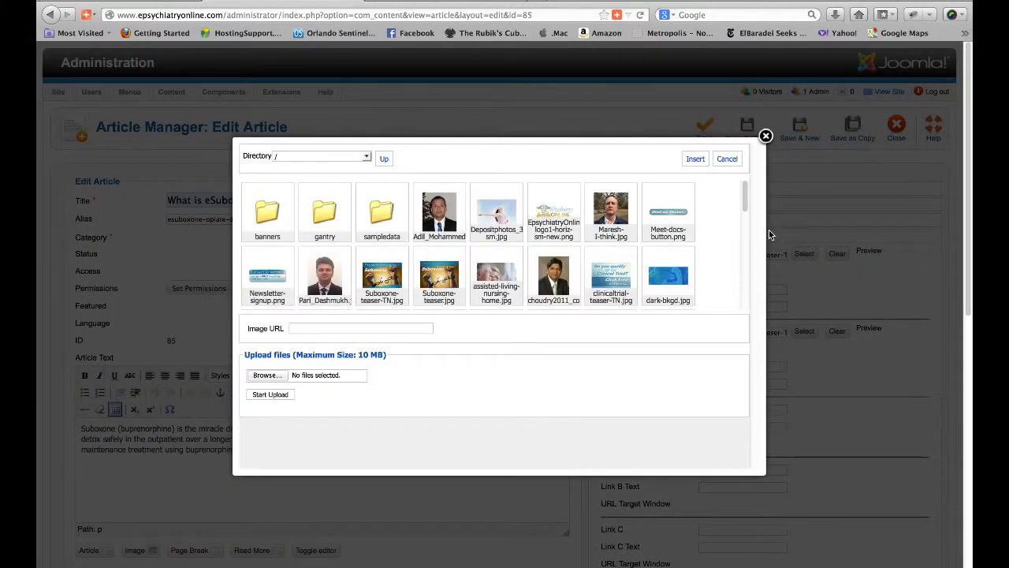
pyautogui.moveTo(744, 205)
pyautogui.mouseDown()
pyautogui.moveTo(732, 298)
pyautogui.moveTo(741, 196)
pyautogui.mouseUp()
pyautogui.click(511, 223)
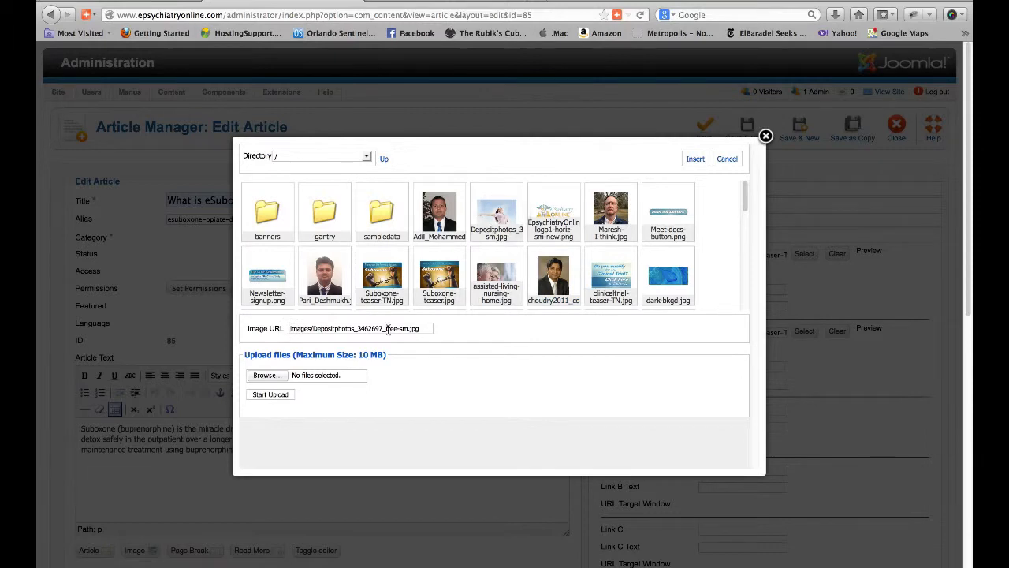
pyautogui.click(695, 159)
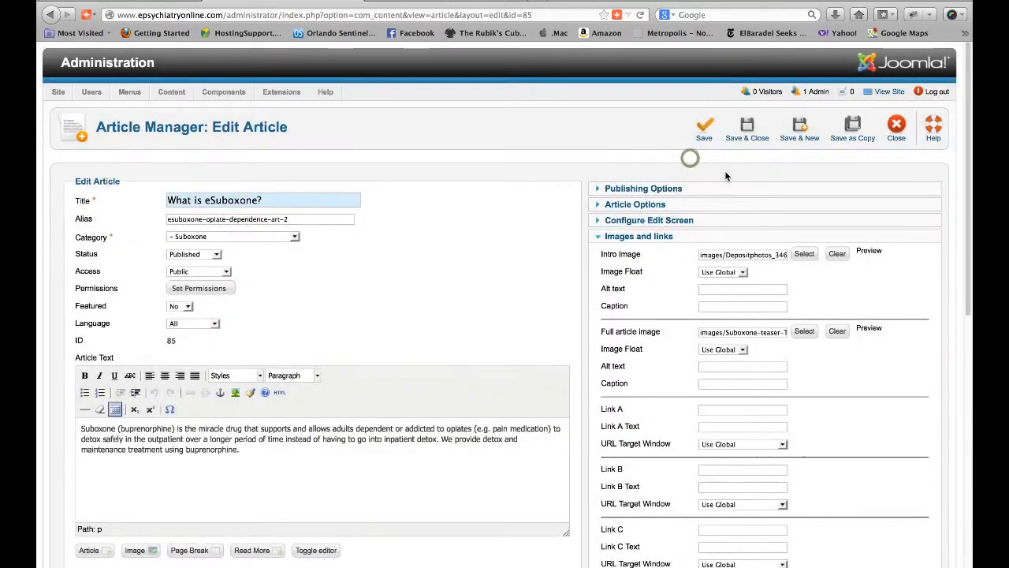
# Set the full article image to Depositphotos_3462697_free-sm.jpg and check the end of its file path.
pyautogui.click(802, 334)
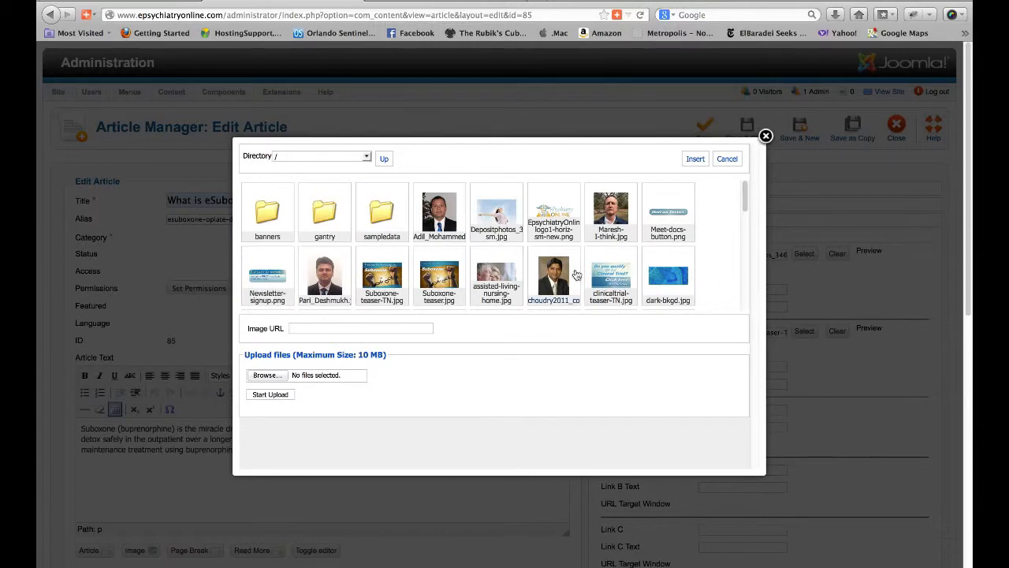
pyautogui.click(502, 219)
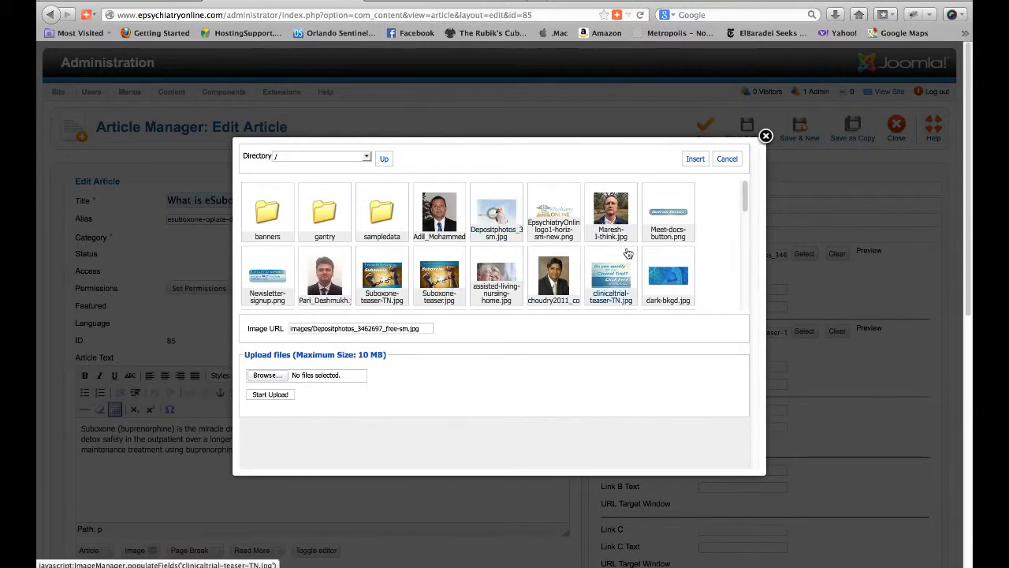
pyautogui.click(696, 158)
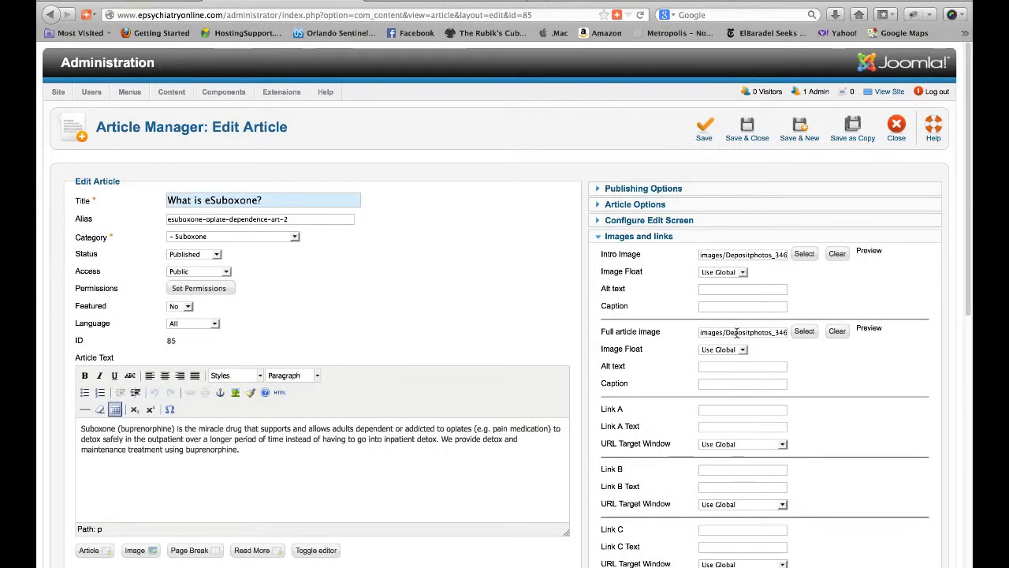
pyautogui.moveTo(739, 332); pyautogui.dragTo(809, 342)
pyautogui.click(834, 359)
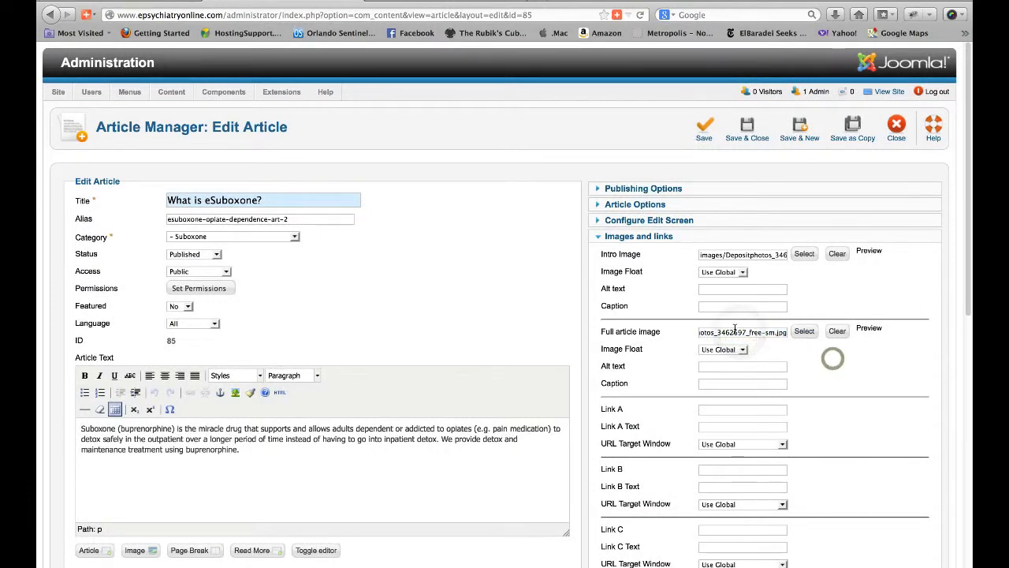
# Replace the whole article text with "eSuboxone is a revolutionary approach....", then save and close the article.
pyautogui.click(300, 488)
pyautogui.tripleClick(270, 460)
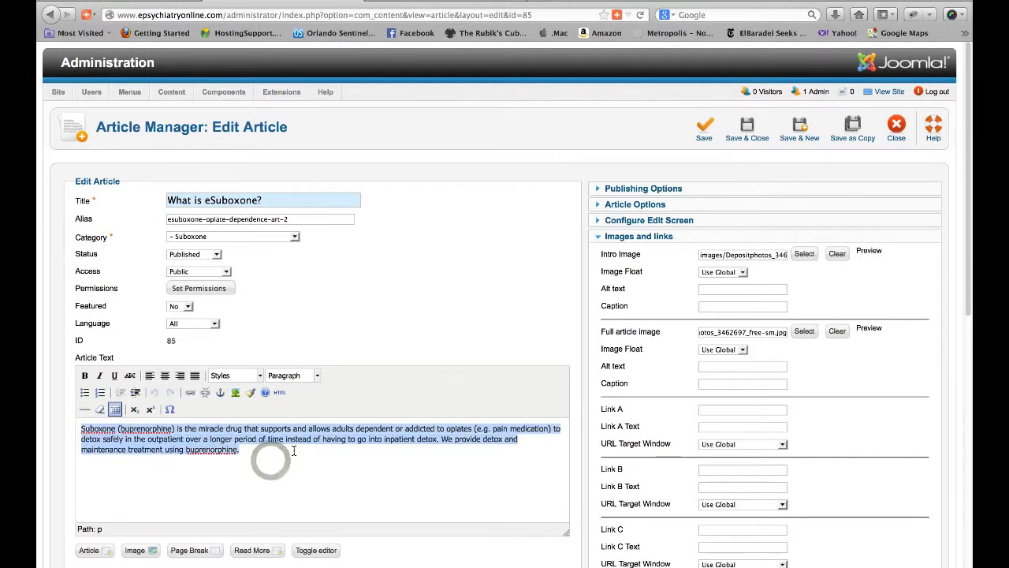
pyautogui.click(259, 458)
pyautogui.press('super+a')
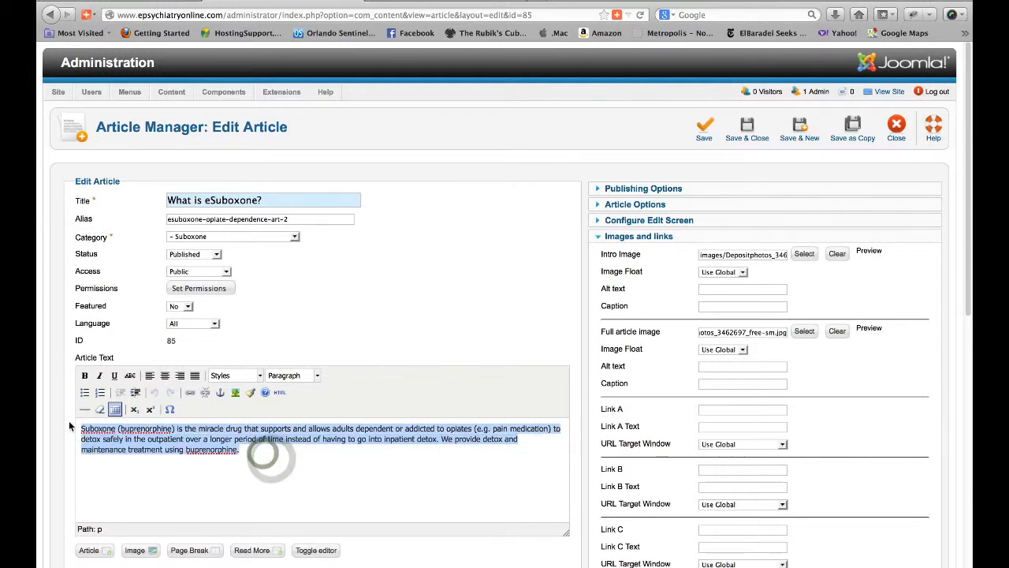
pyautogui.press('BackSpace')
pyautogui.write('eSuboxone is a revolutionary approach....')
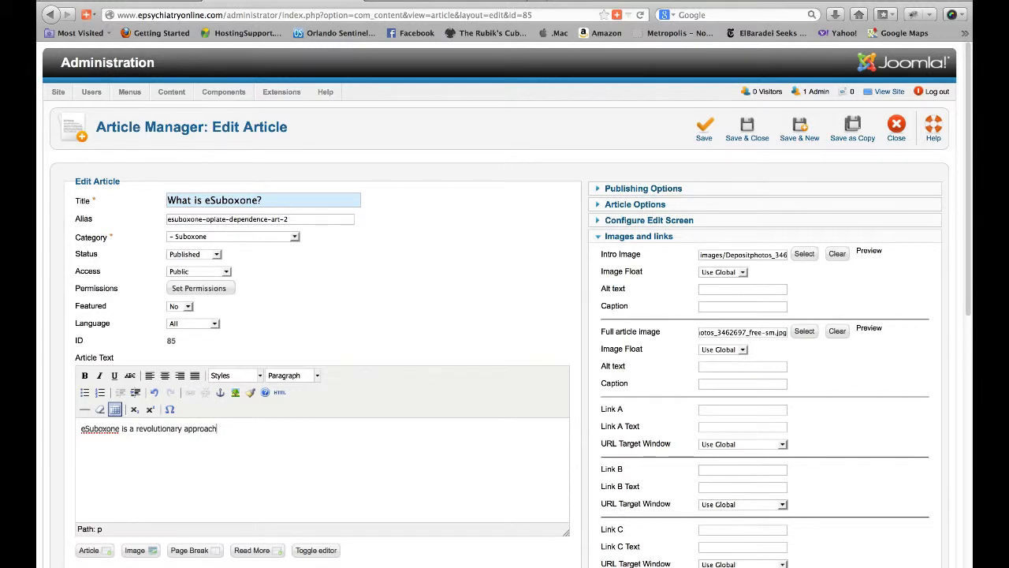
pyautogui.click(738, 135)
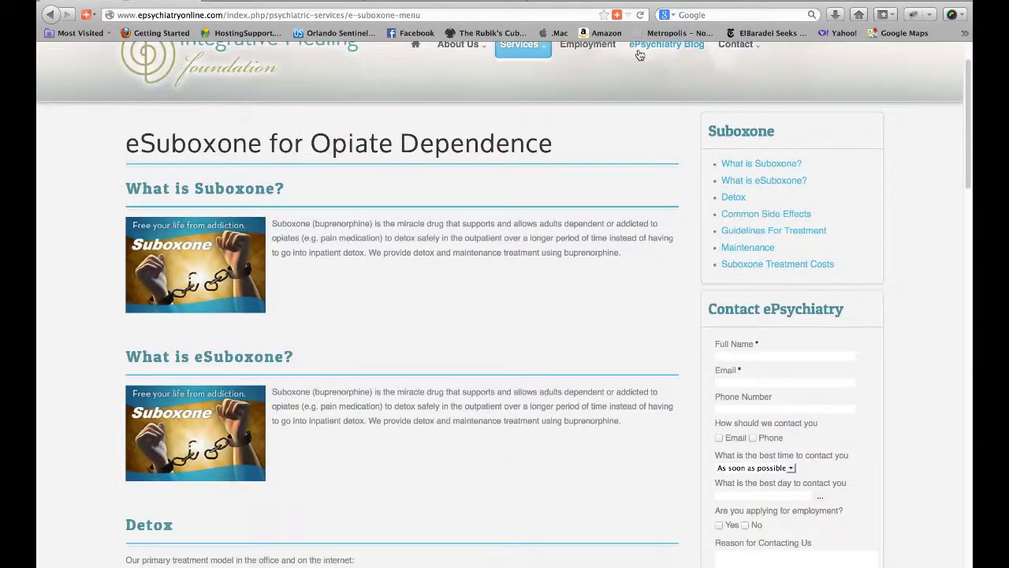
# Reload the live eSuboxone page and examine the new image and text in the "What is eSuboxone?" section.
pyautogui.click(640, 55)
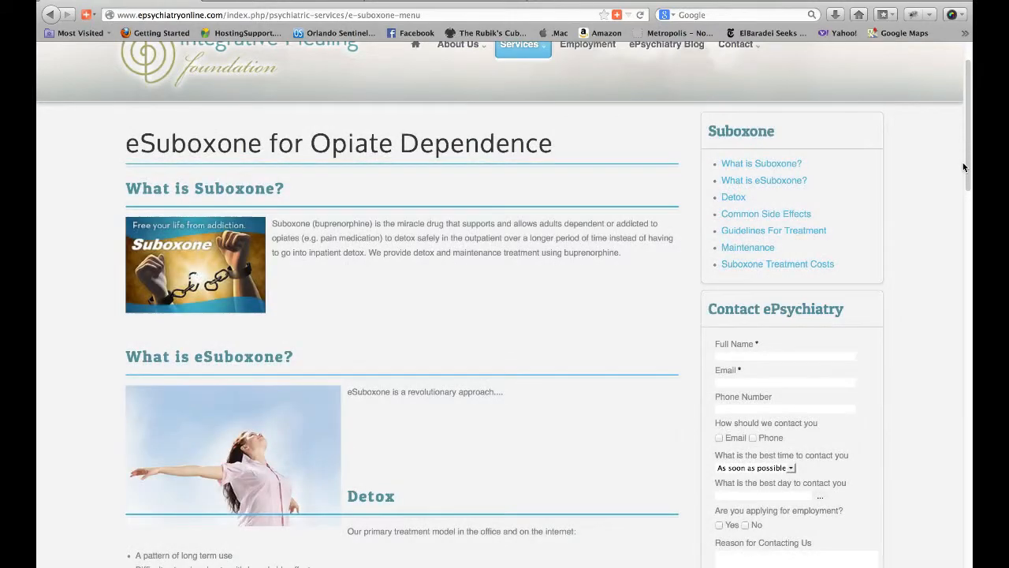
pyautogui.moveTo(965, 161); pyautogui.dragTo(966, 187)
pyautogui.scroll(-2, 965, 187)
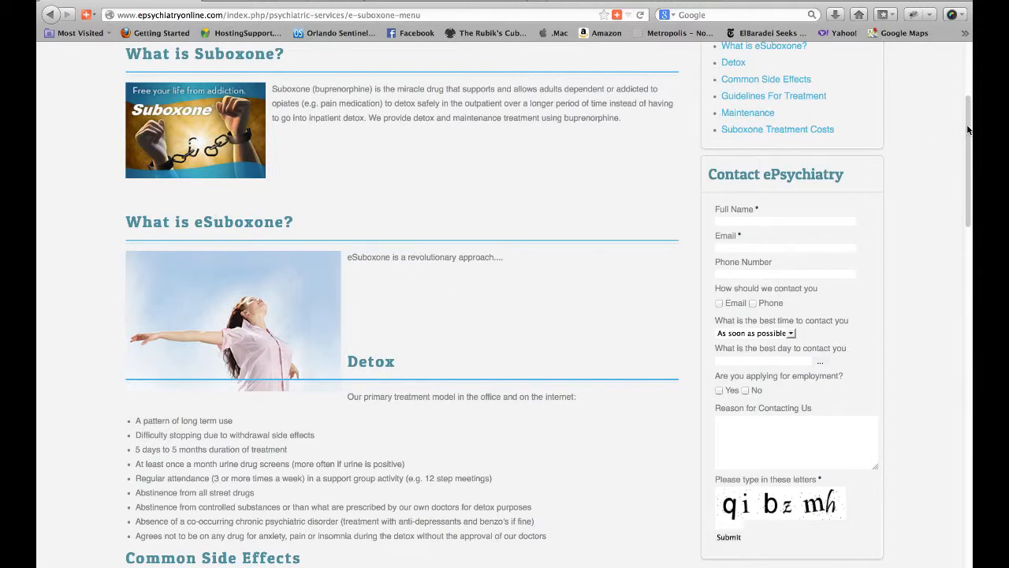
pyautogui.scroll(3, 968, 130)
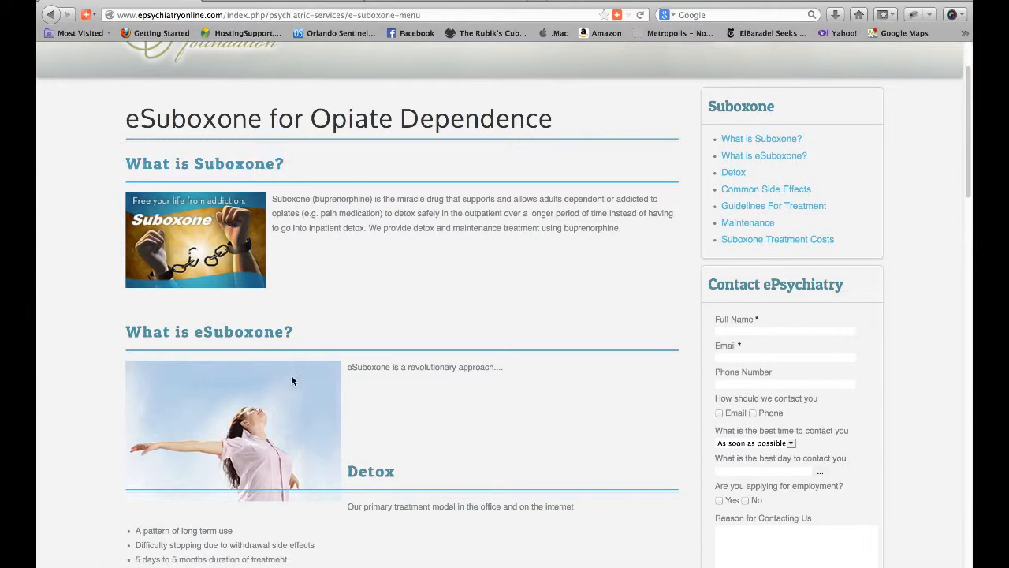
# Return to the administration, reopen the "What is eSuboxone?" article and browse the library for the full article image without inserting one.
pyautogui.click(290, 2)
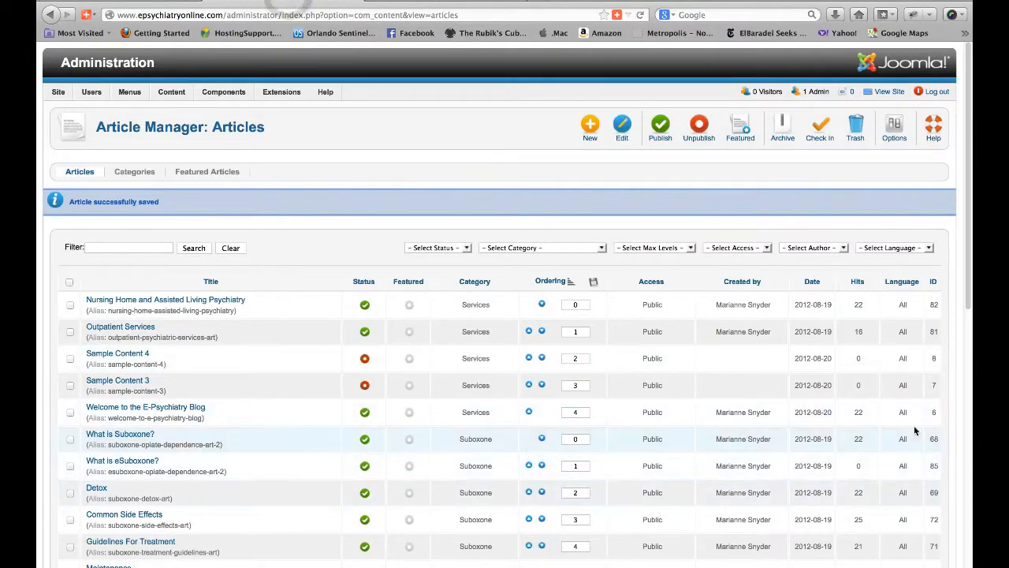
pyautogui.scroll(-5, 965, 291)
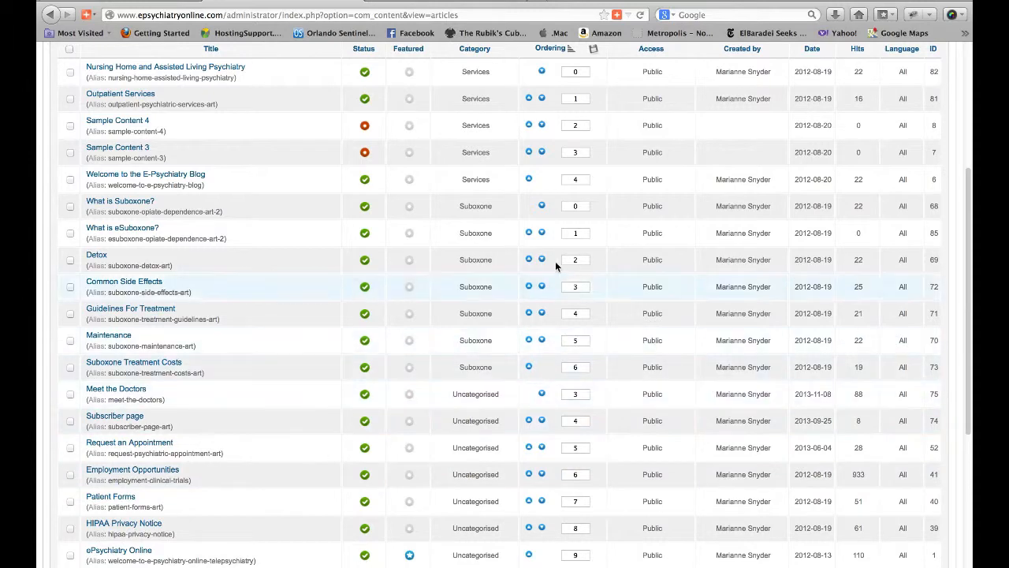
pyautogui.click(126, 228)
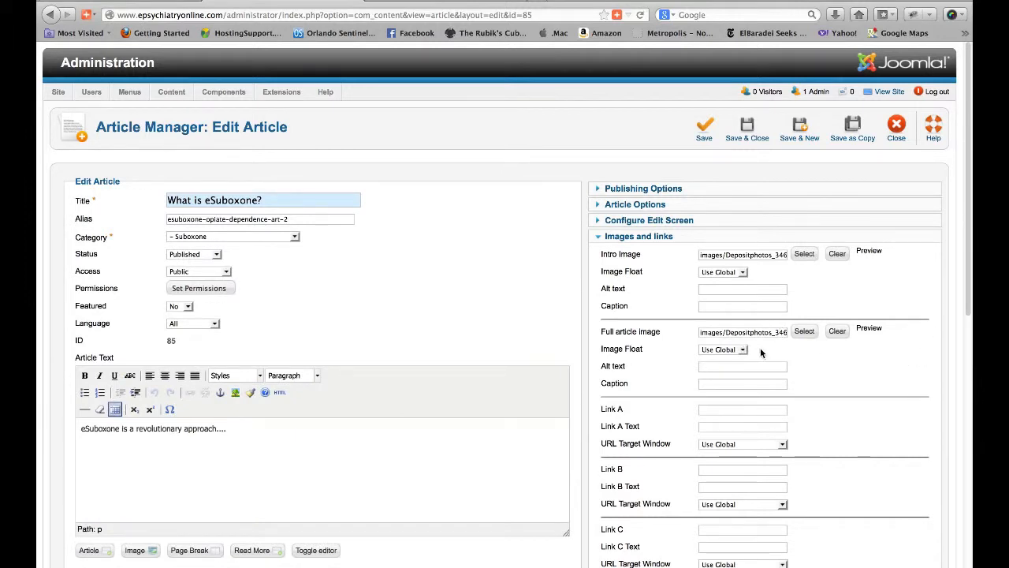
pyautogui.click(803, 332)
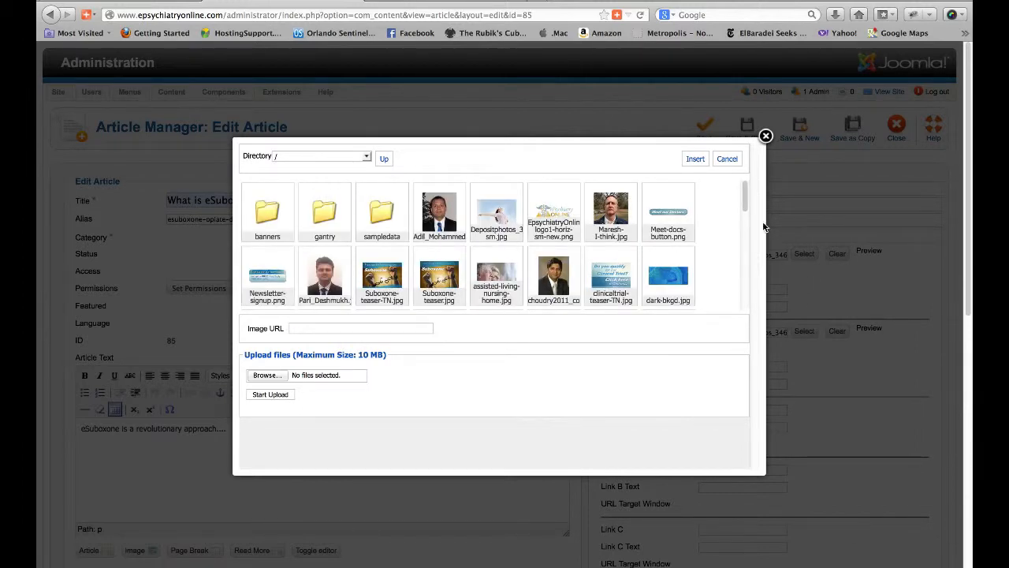
pyautogui.moveTo(747, 203); pyautogui.dragTo(731, 140)
pyautogui.click(728, 160)
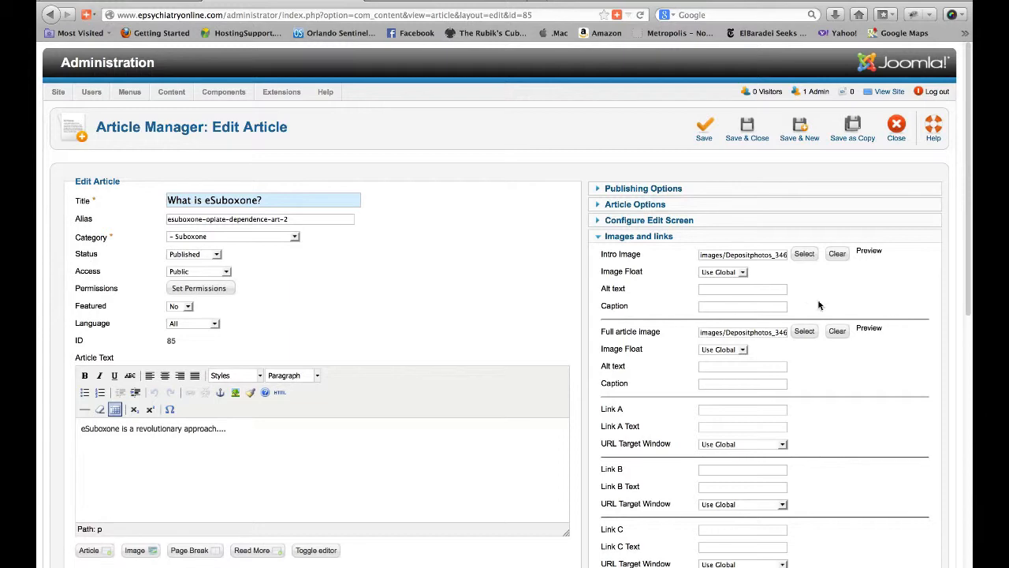
# Look over the article's link fields and permission settings, then close it without saving.
pyautogui.scroll(-10, 968, 285)
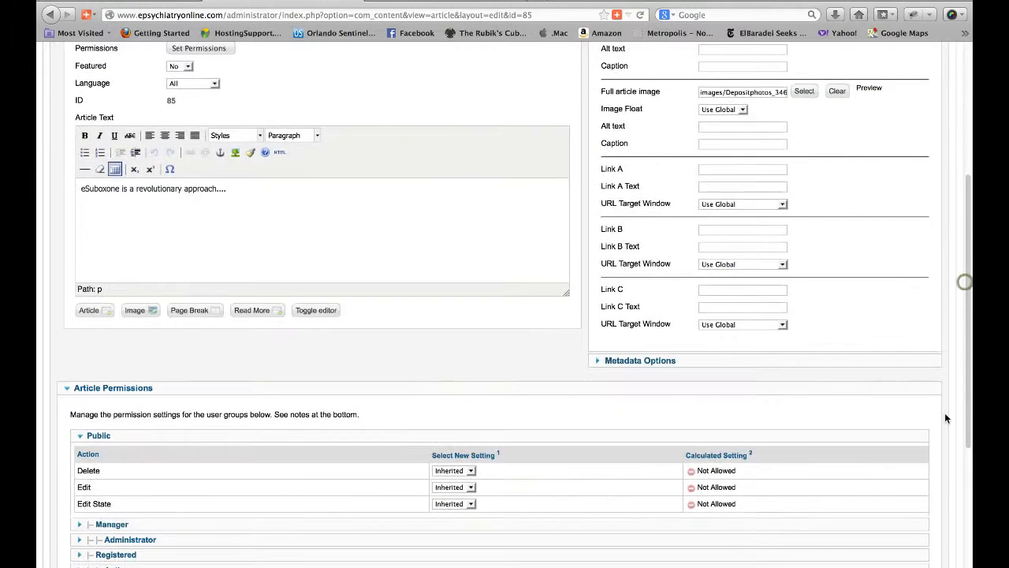
pyautogui.scroll(10, 965, 282)
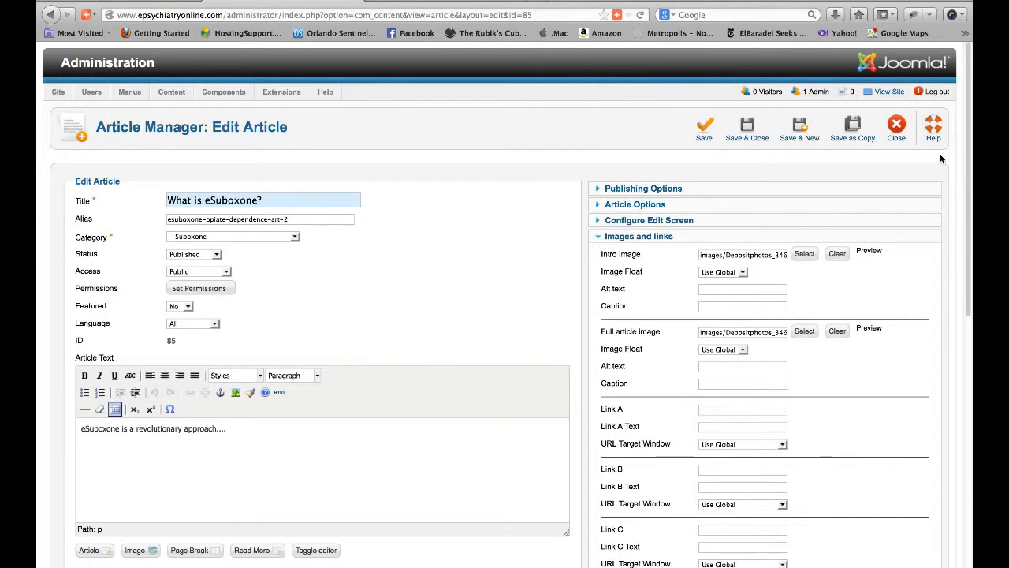
pyautogui.click(897, 133)
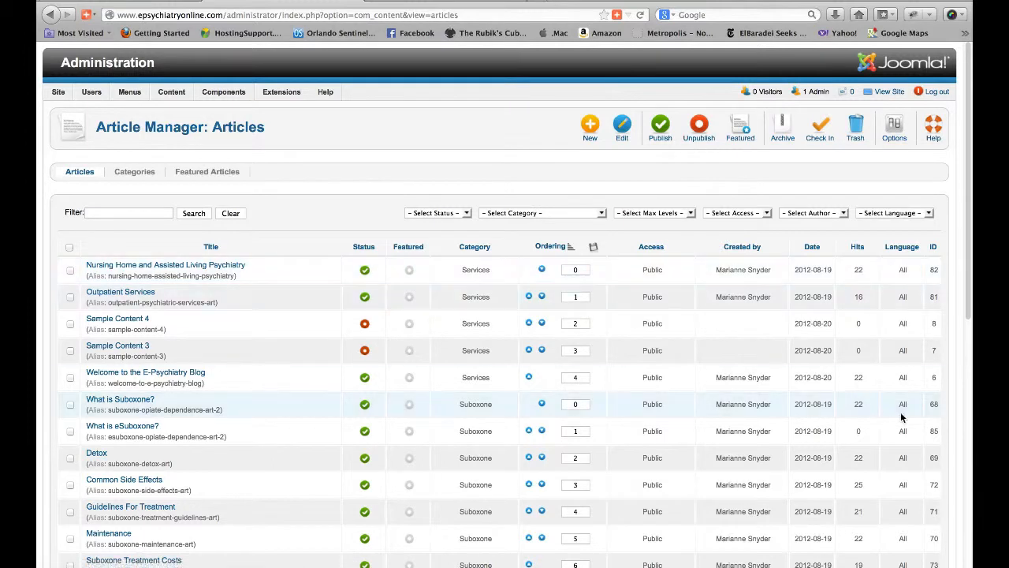
# Move the "What is eSuboxone?" article in the Suboxone category to the trash.
pyautogui.click(69, 431)
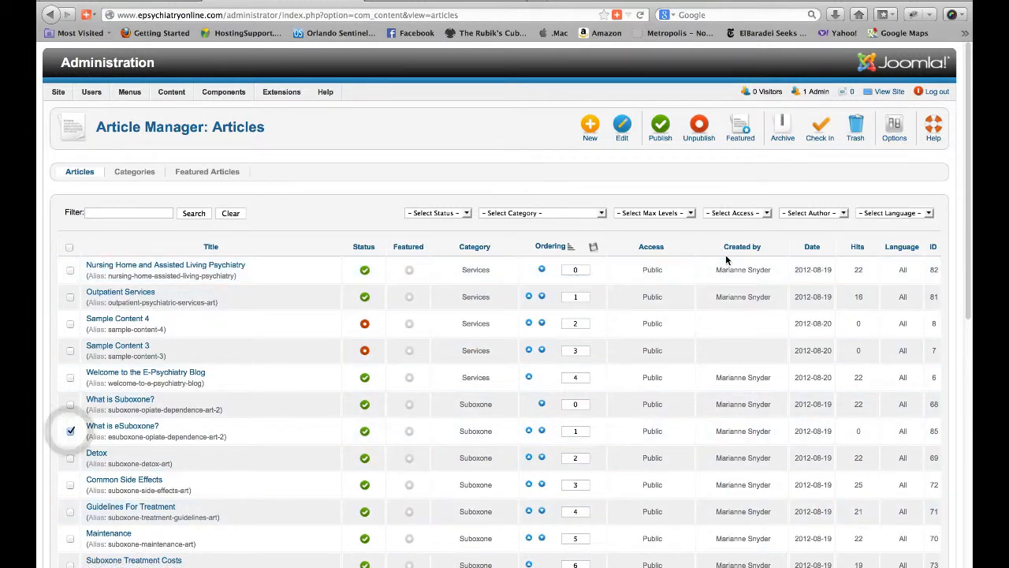
pyautogui.click(859, 128)
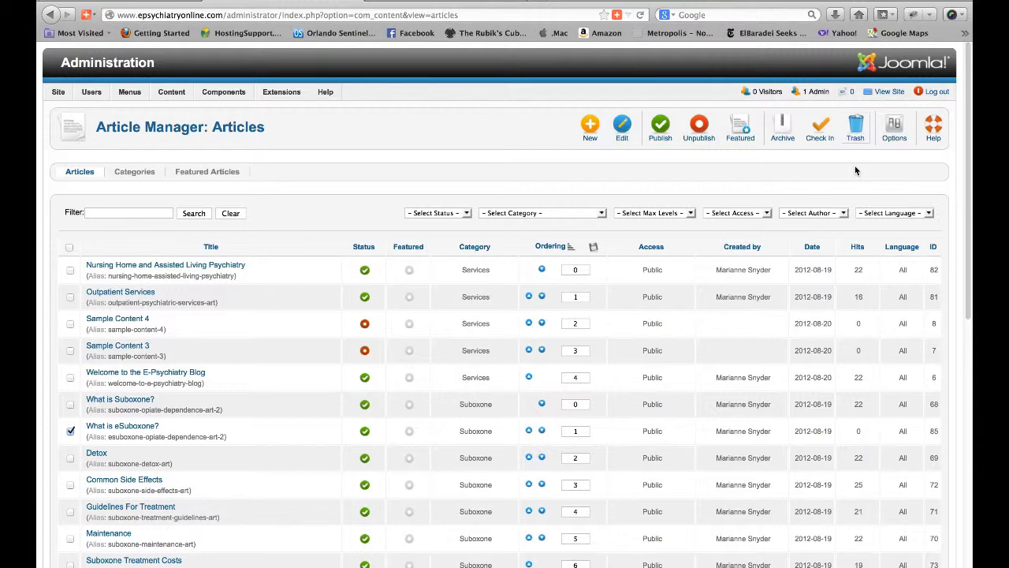
pyautogui.click(855, 124)
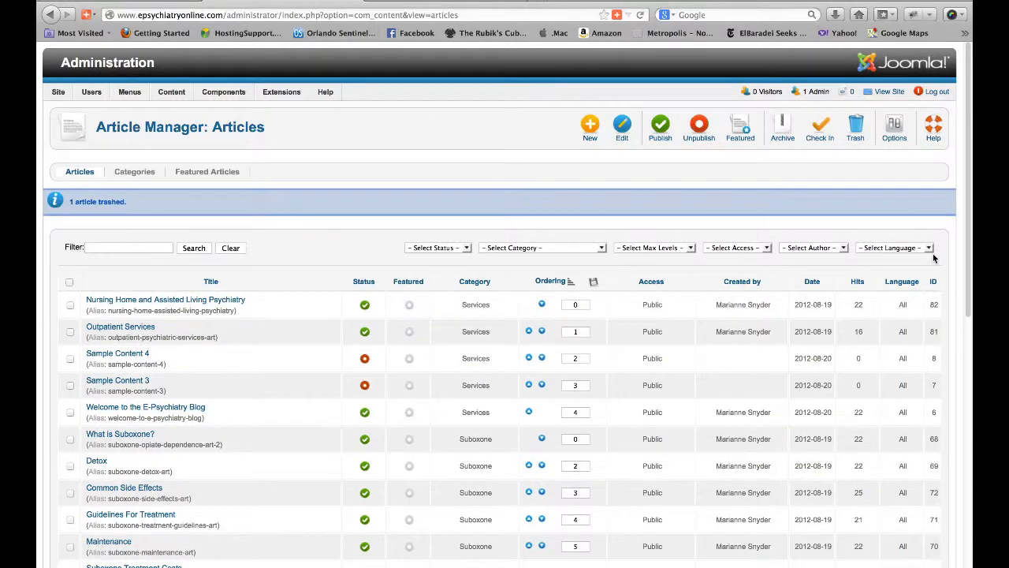
# Go back to the live eSuboxone page and check its sections and Suboxone link list without the trashed article.
pyautogui.click(143, 2)
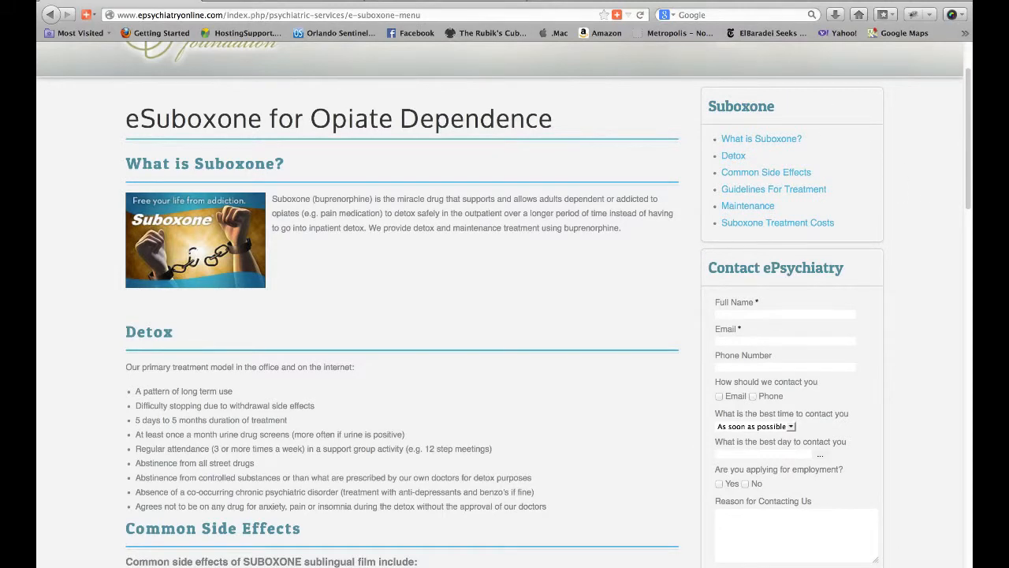
pyautogui.scroll(-15, 933, 375)
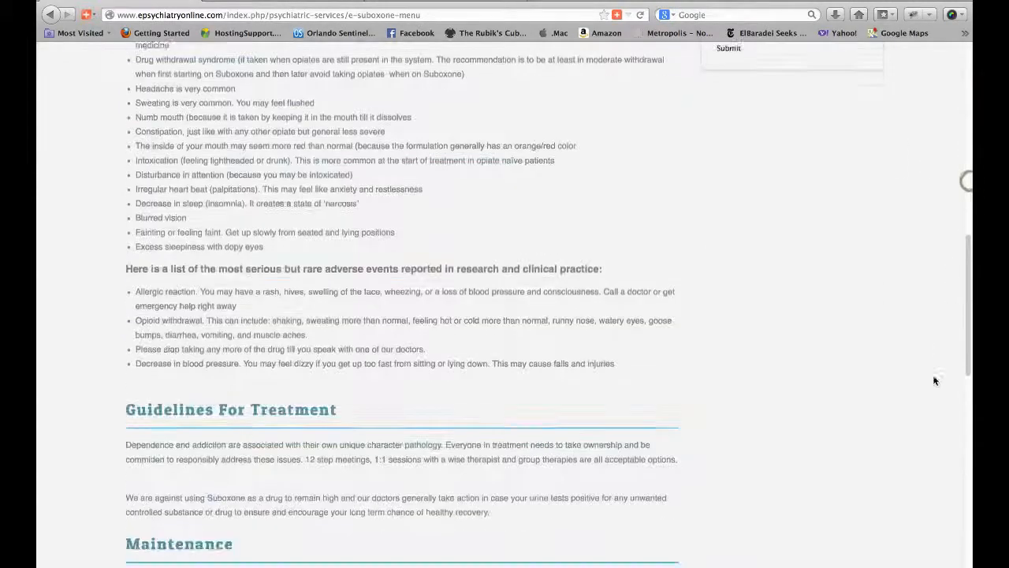